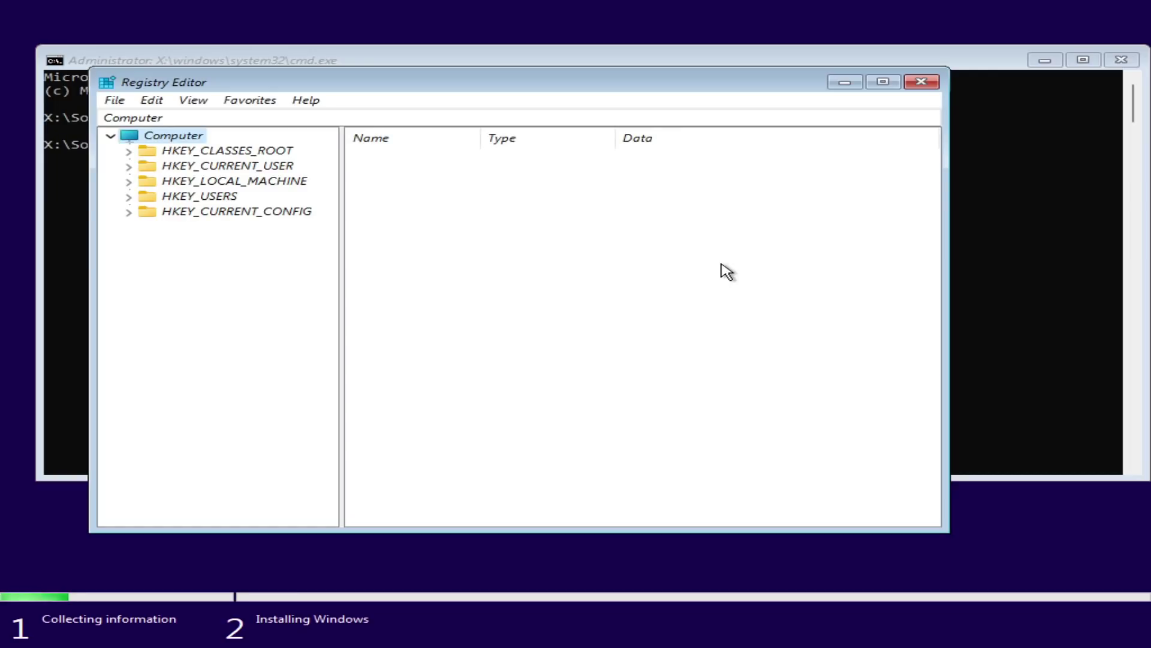
Step: Create a registry key named LabConfig under HKEY_LOCAL_MACHINE\SYSTEM\Setup
click(129, 181)
click(153, 272)
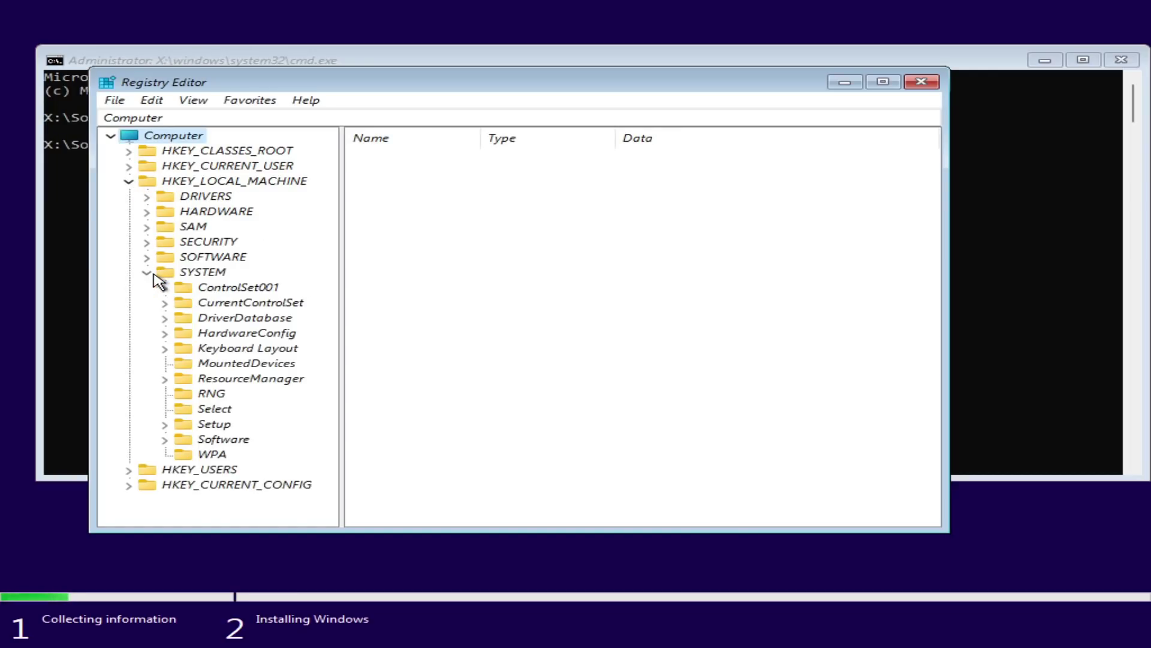
click(164, 423)
click(207, 424)
right_click(204, 426)
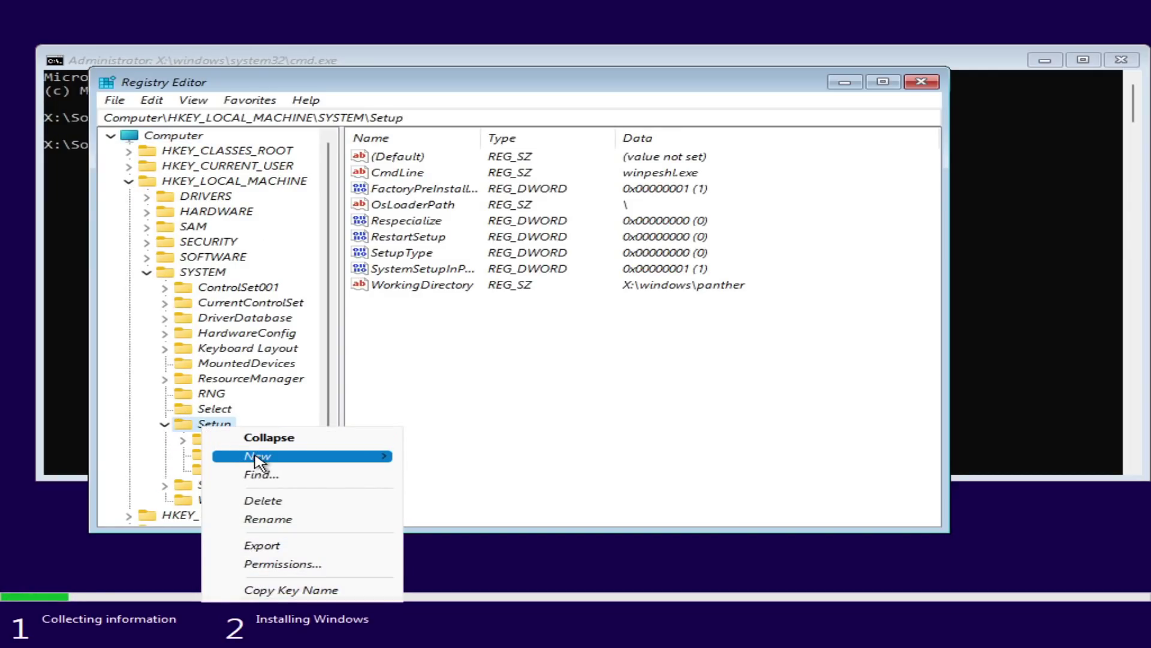
mouse_move(258, 456)
click(445, 458)
key(BackSpace)
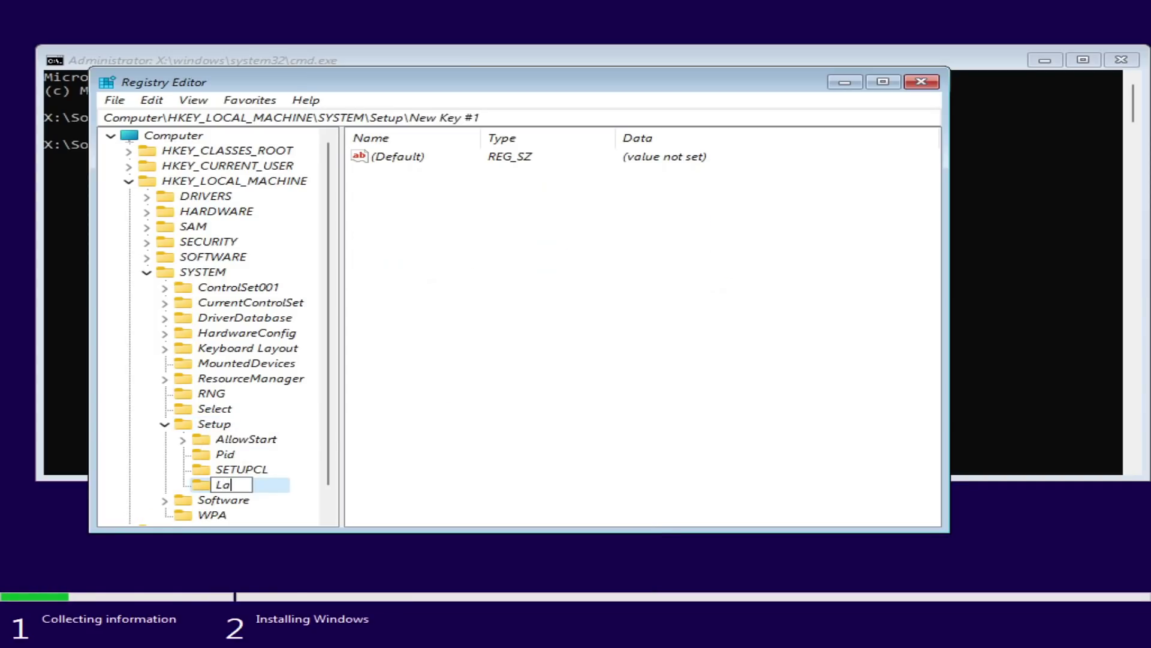
text(LabConfi)
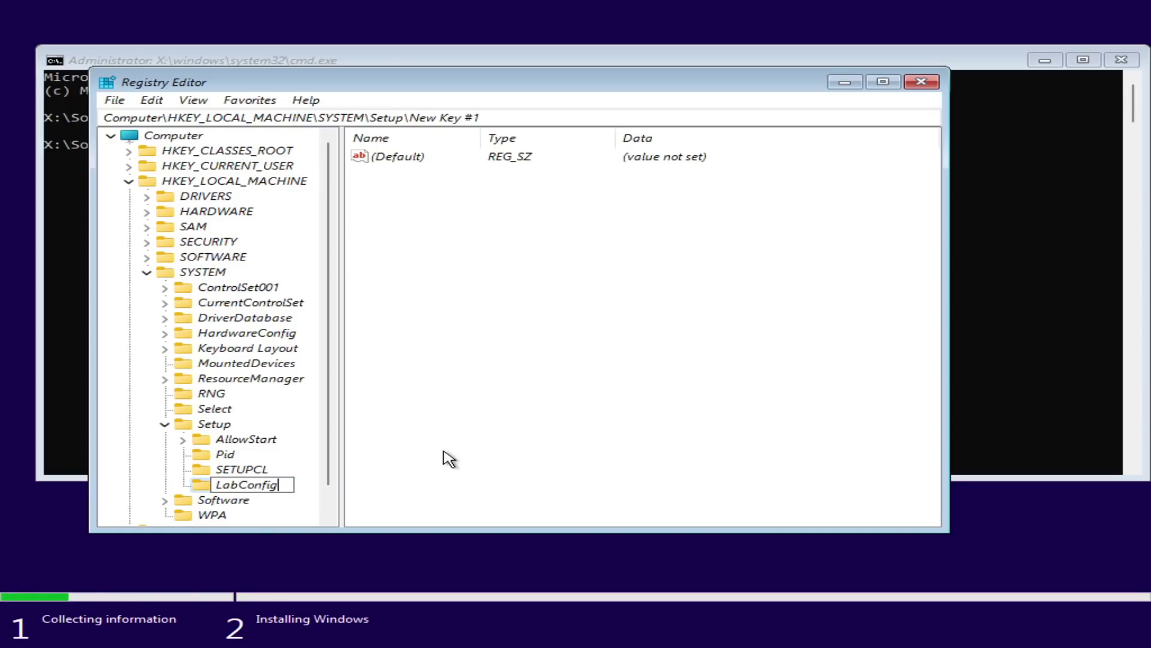
text(g)
key(Return)
Step: Add a DWORD value named BypassTPMCheck to the LabConfig key
right_click(399, 210)
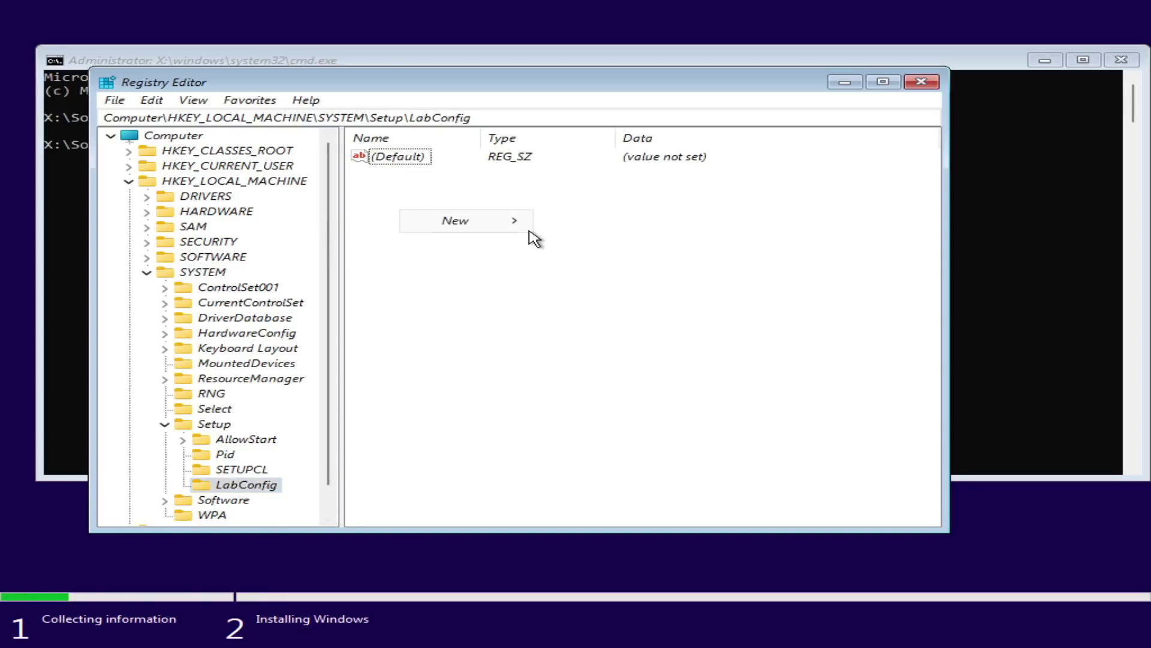
mouse_move(522, 228)
click(609, 285)
key(BackSpace)
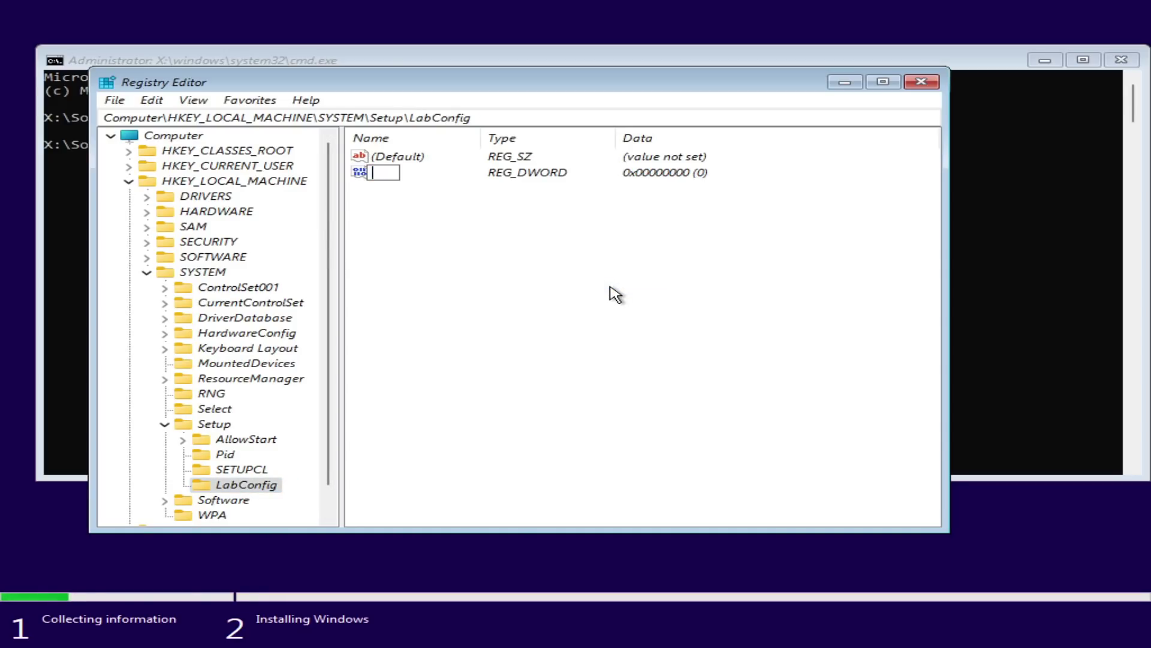
text(Bypass)
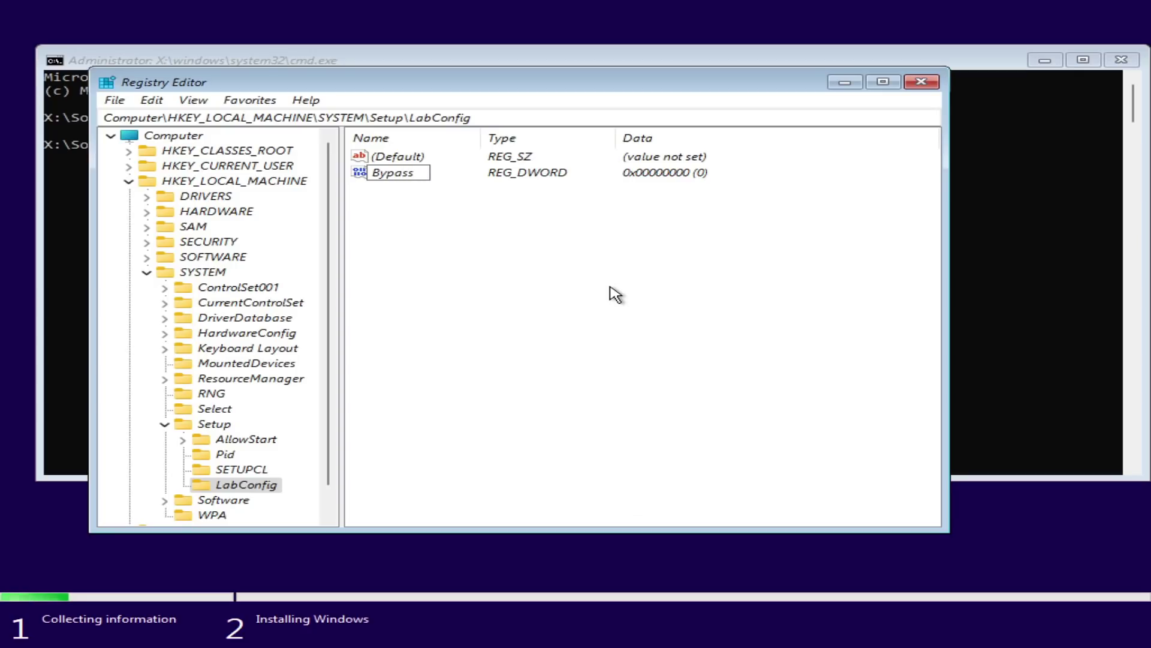
text(TPMCheck)
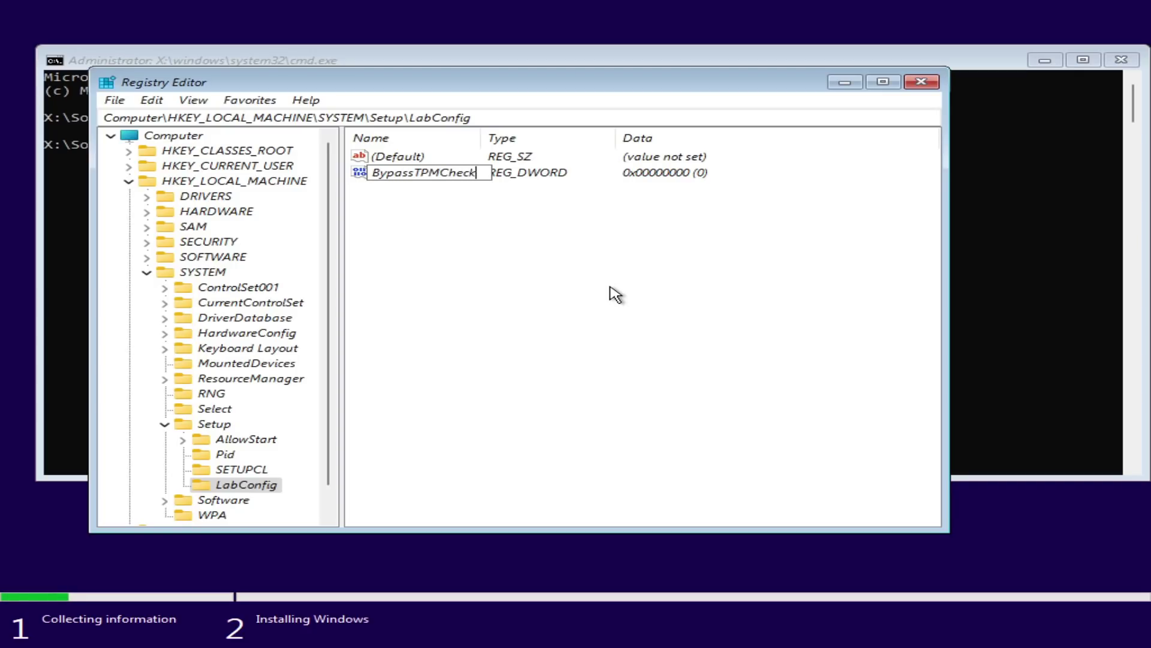
key(Return)
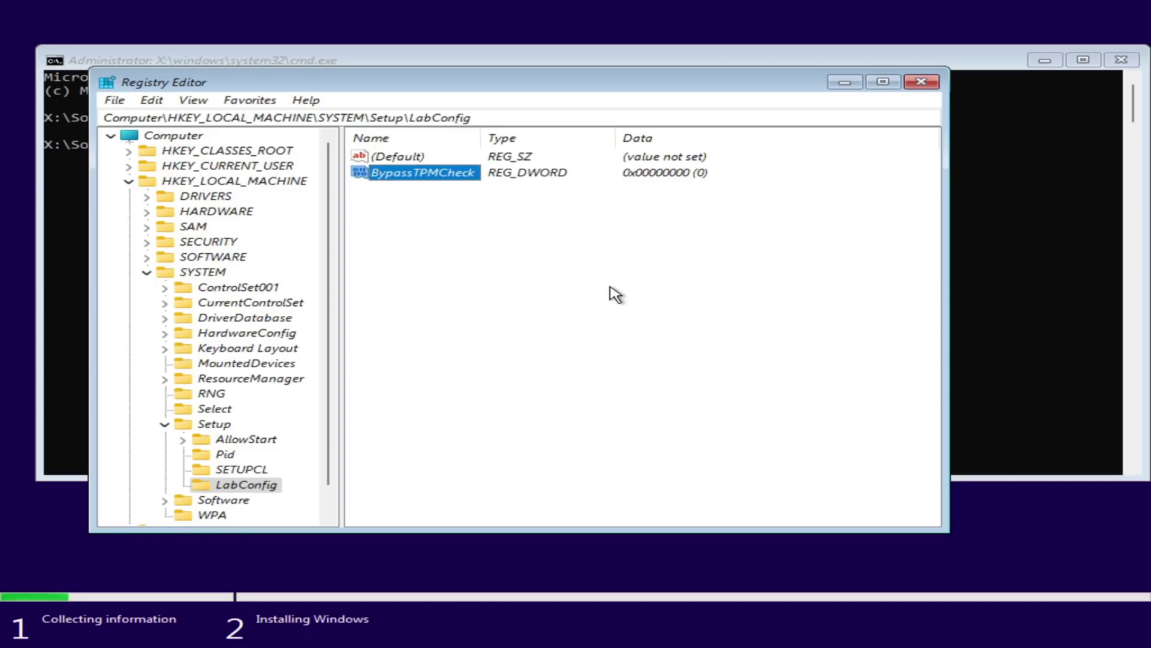
Step: Set the BypassTPMCheck value data to 1
double_click(427, 174)
text(1)
key(Return)
Step: Close the Registry Editor and exit the command prompt
click(923, 79)
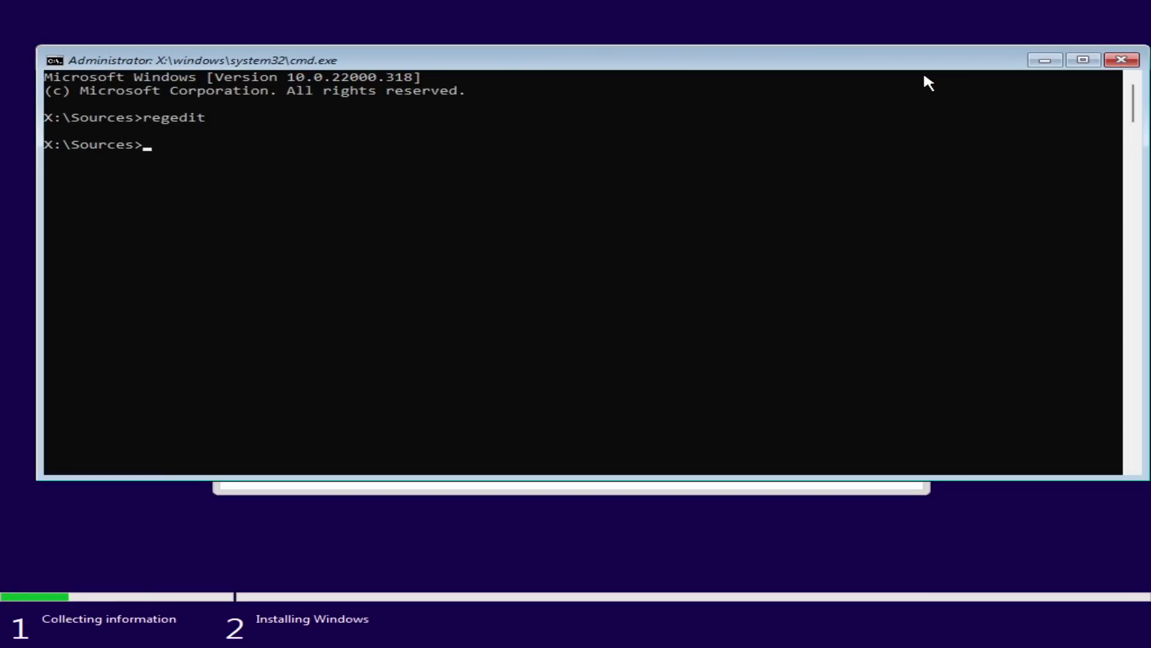
text(exit)
key(Return)
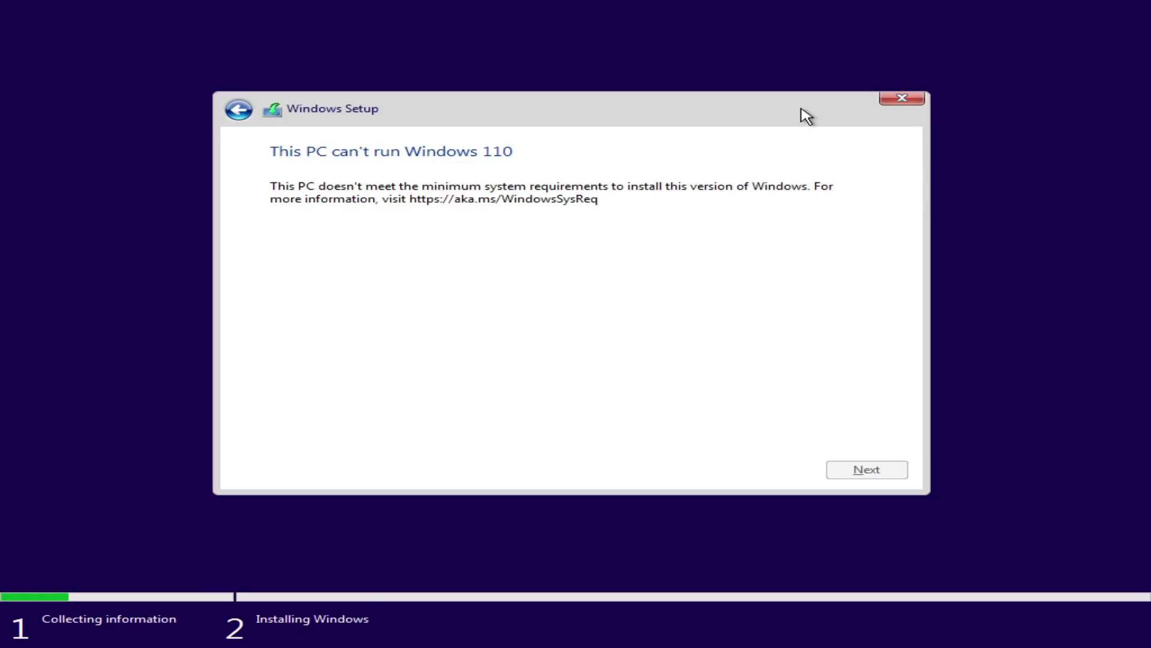
Step: Cancel the blocked setup and restart the Windows installation without a product key
click(898, 97)
click(721, 393)
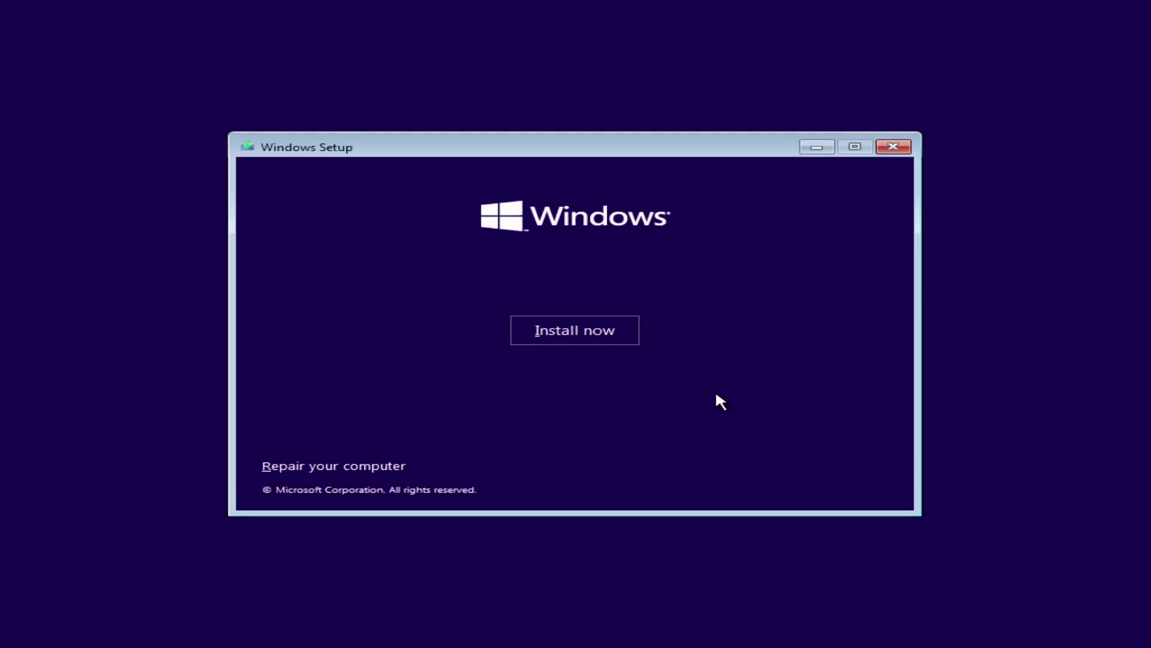
click(595, 338)
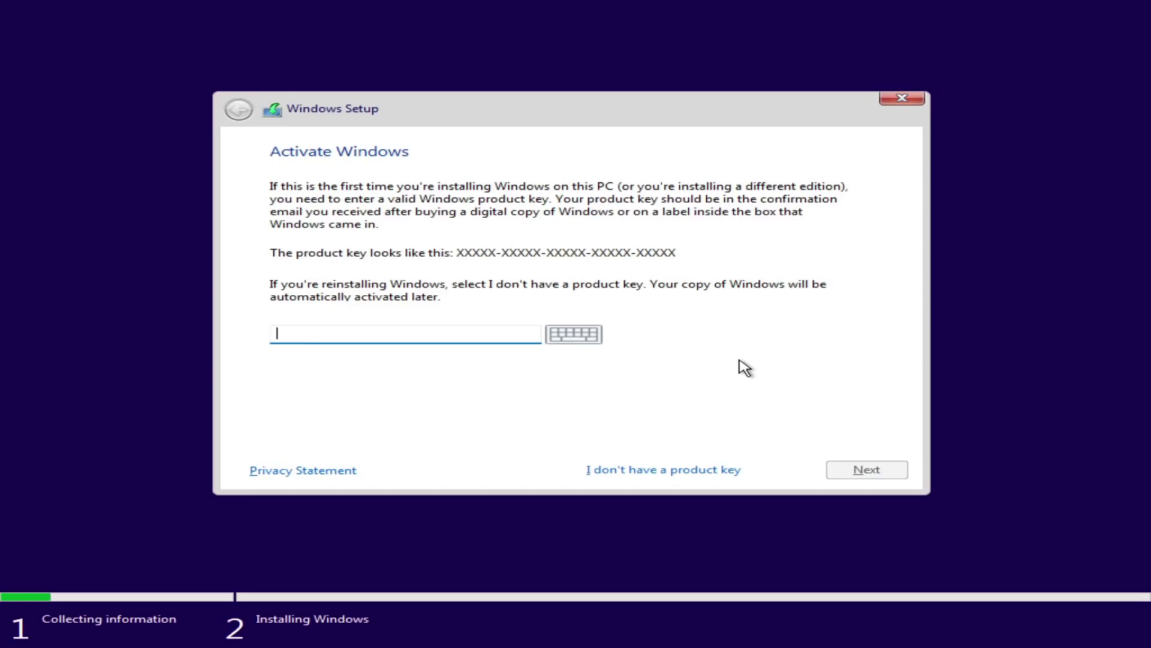
click(702, 470)
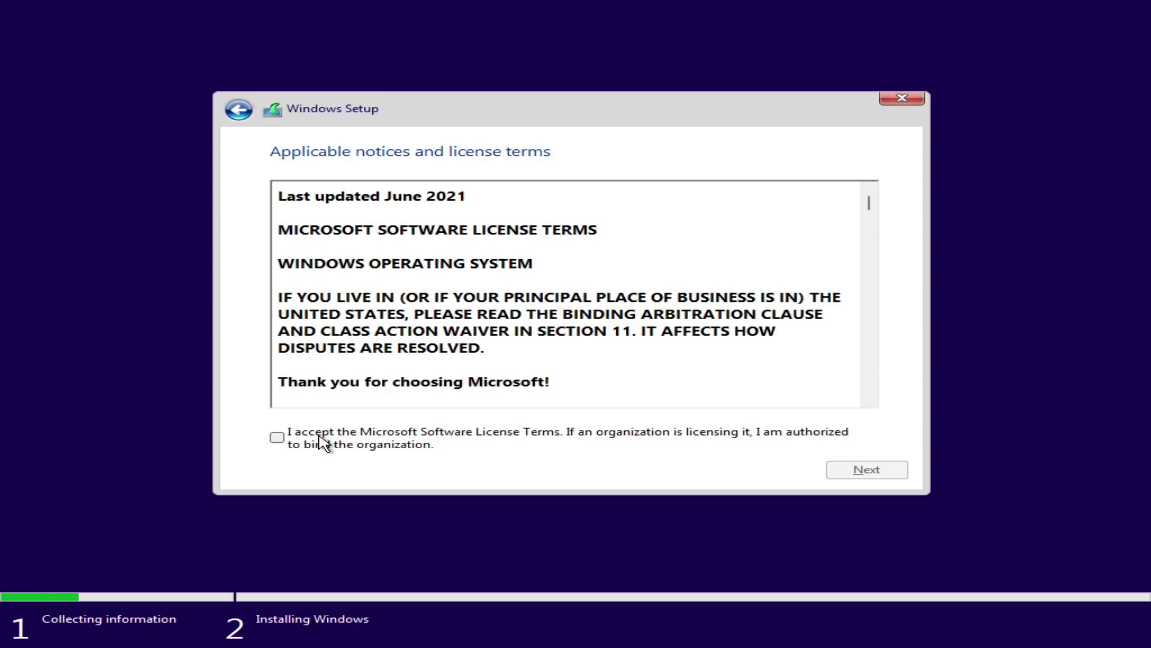
Step: Accept the license terms and install Windows onto the unallocated space of Drive 0
click(318, 442)
click(852, 473)
click(660, 336)
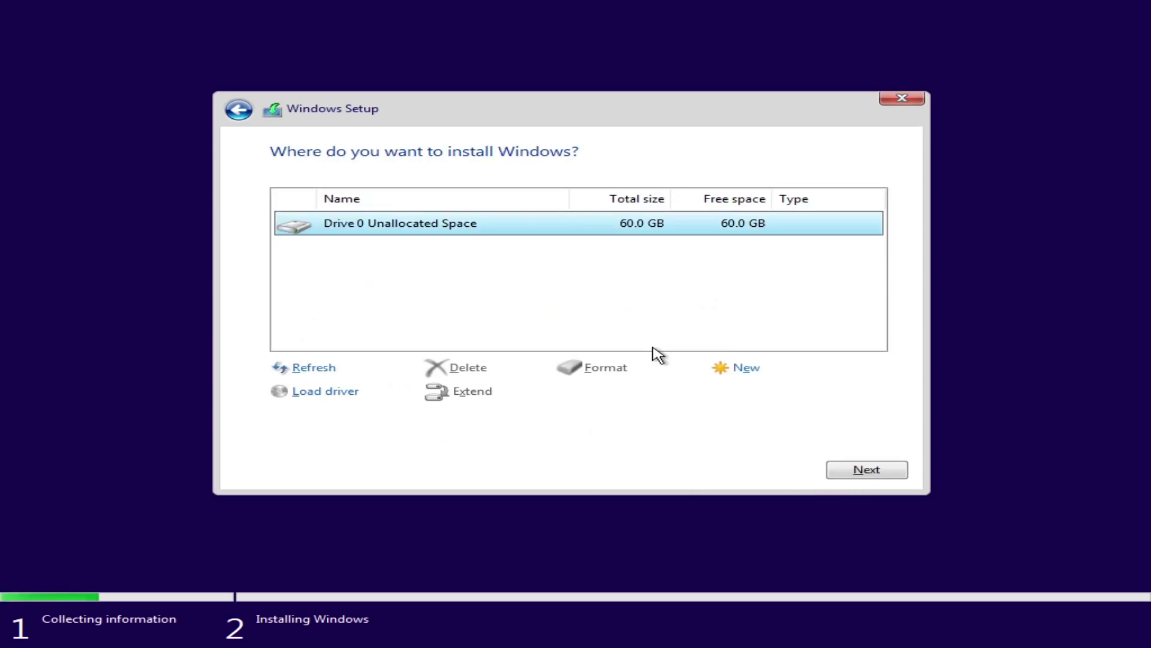
click(868, 469)
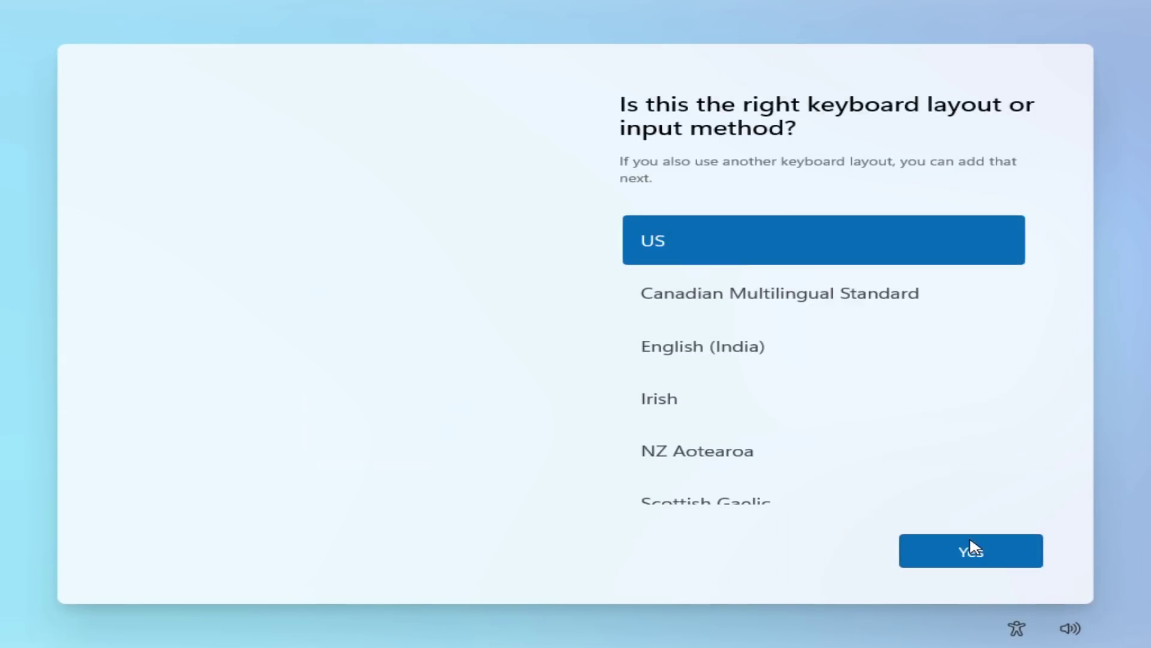
Step: Confirm the US keyboard layout and skip naming the device
click(970, 547)
click(975, 547)
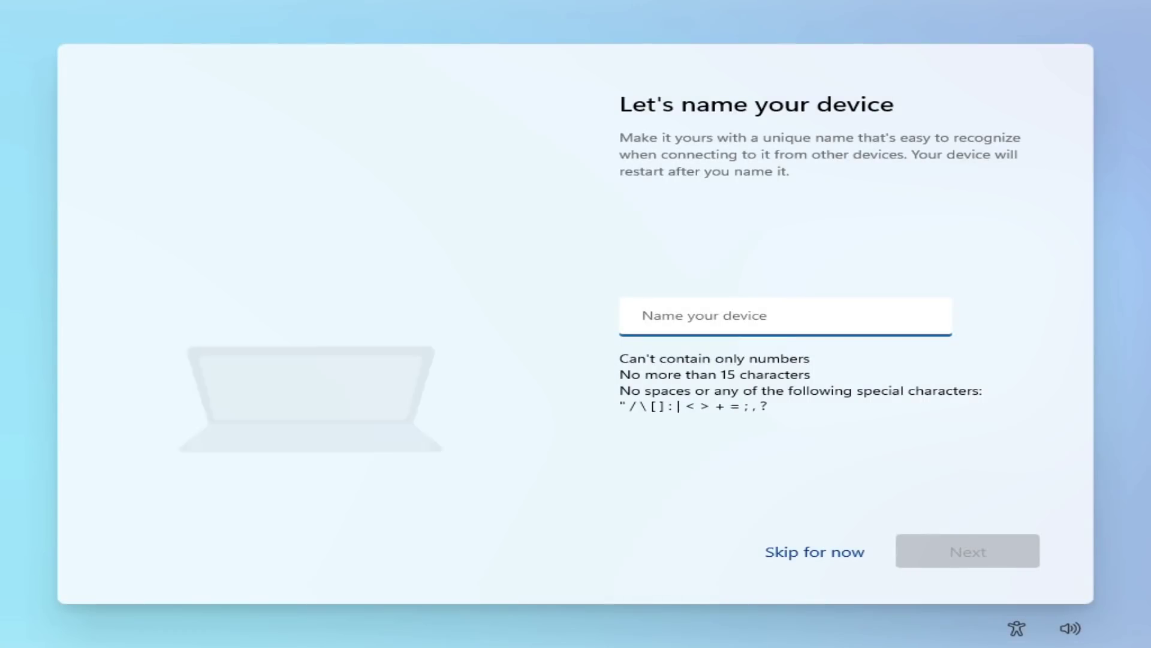
click(828, 551)
Step: Choose the device setup type and continue with an offline account instead of an online one
click(817, 247)
click(955, 555)
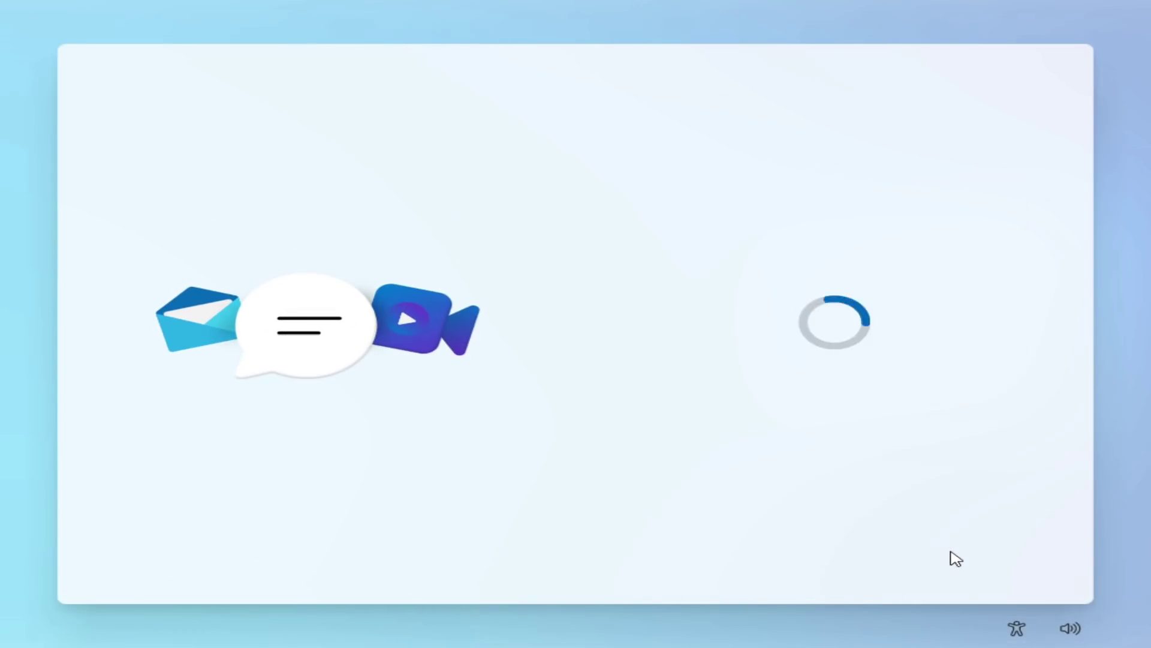
click(681, 367)
click(748, 344)
click(814, 550)
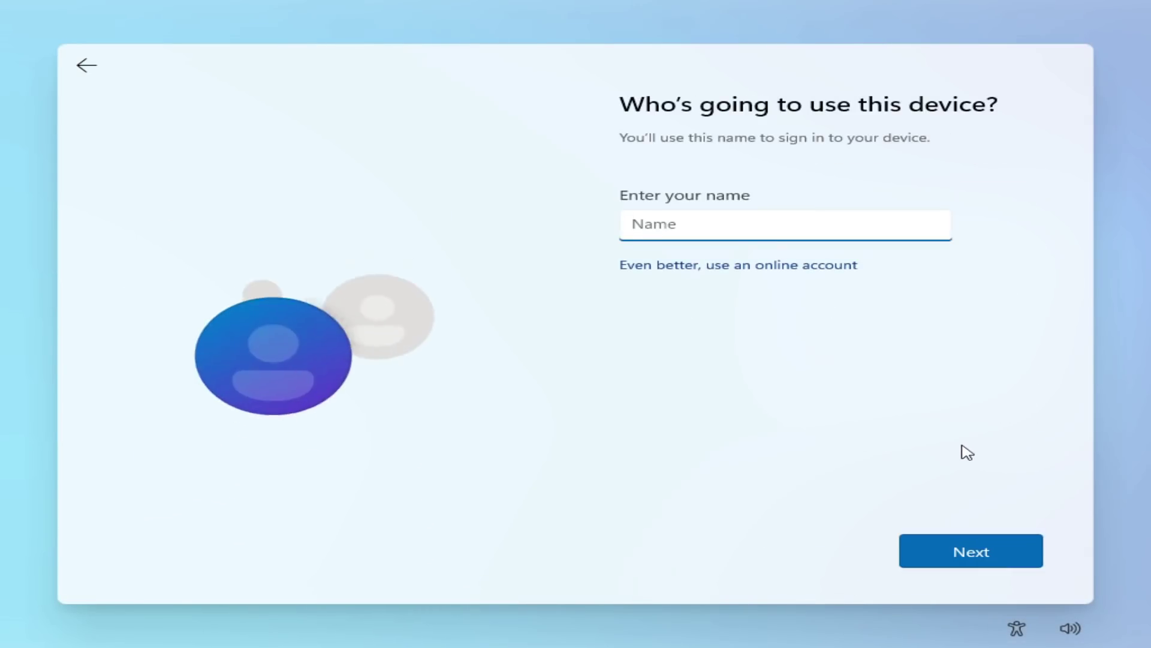
Step: Create the local account with the name Come on Windows and a blank password
text(Come on Windows)
key(Return)
key(Return)
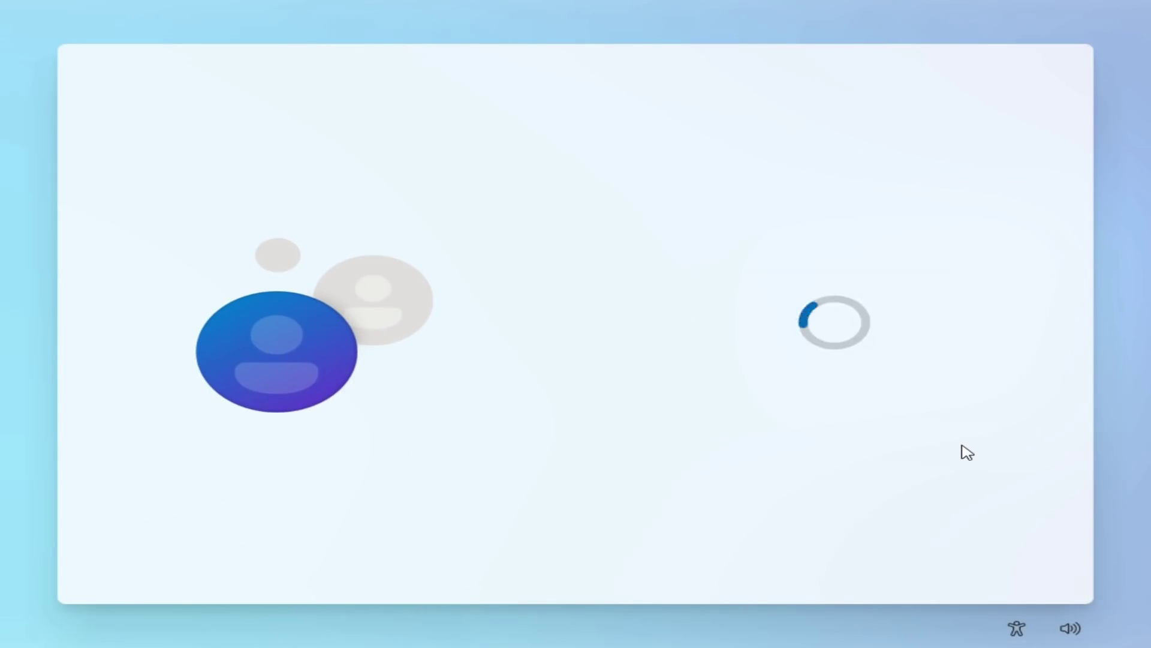
Step: Turn off the device privacy settings, including Tailored experiences and Advertising ID, and proceed with setup
scroll(660, 360, down, 3)
click(643, 332)
click(642, 391)
click(642, 494)
scroll(660, 431, down, 3)
click(642, 366)
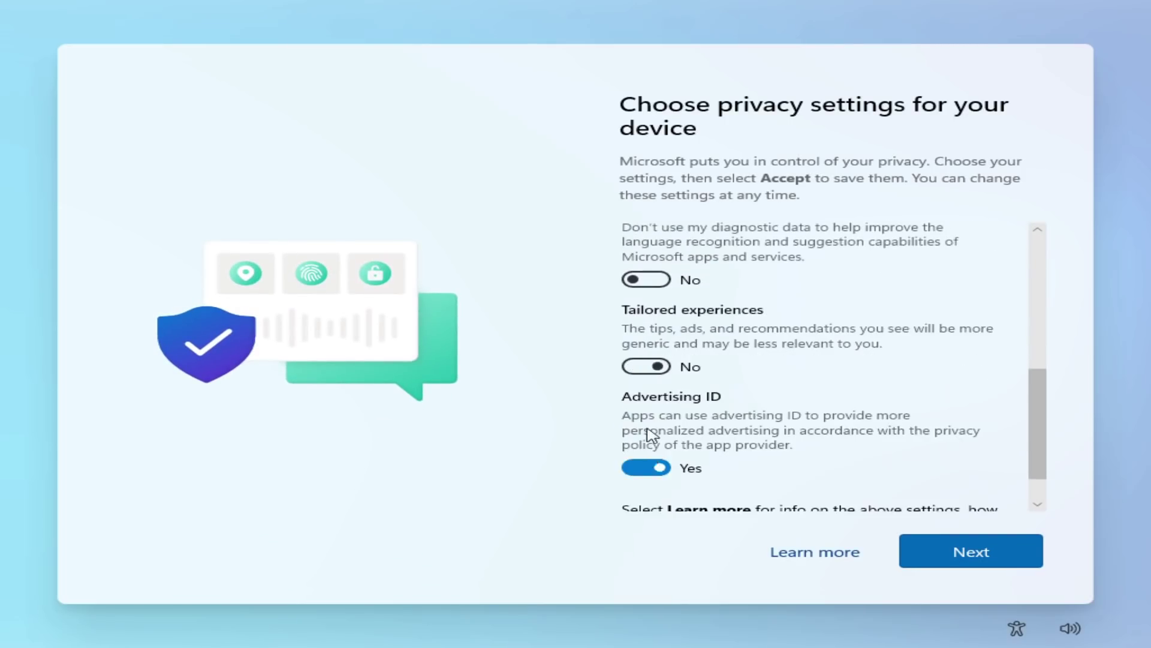
click(643, 468)
click(970, 550)
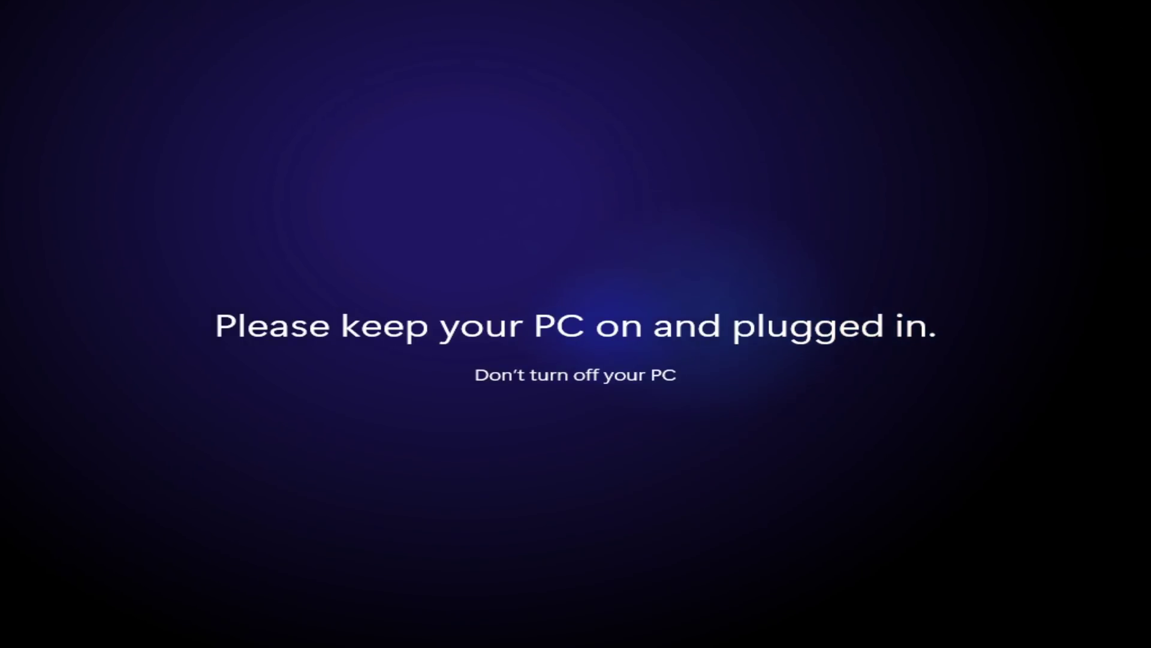
Step: Leave the final setup waiting screen and get to the desktop
key(ctrl+alt+Delete)
click(598, 413)
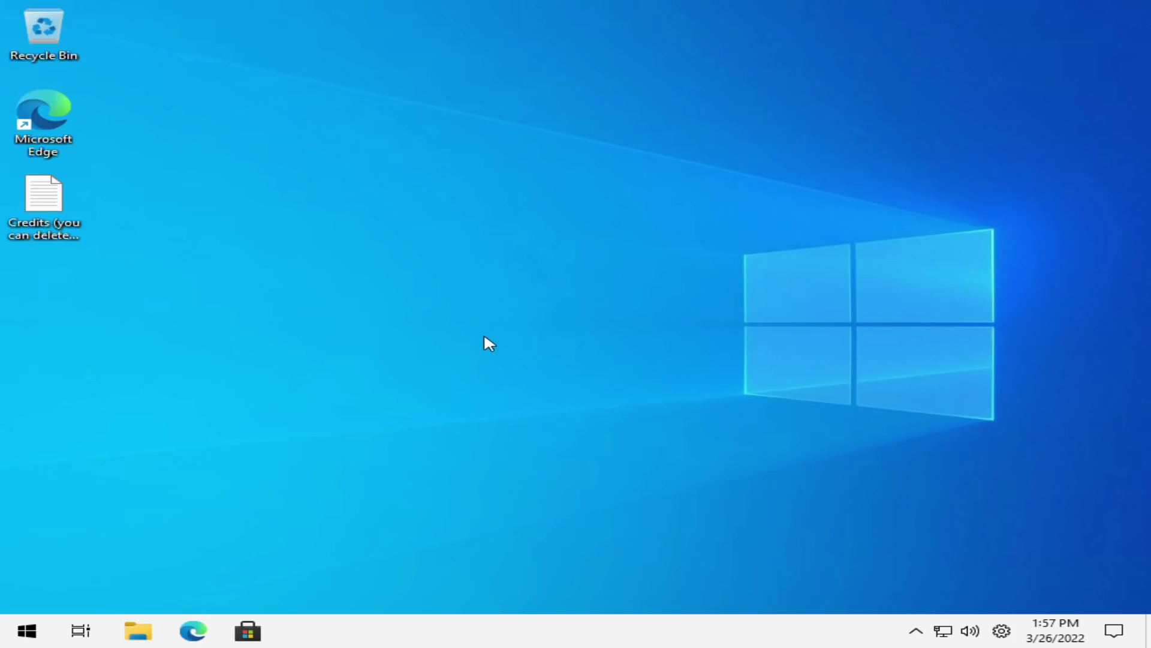
drag(483, 332, 568, 365)
Step: View the Credits text file on the desktop, close it and delete the file permanently
double_click(43, 204)
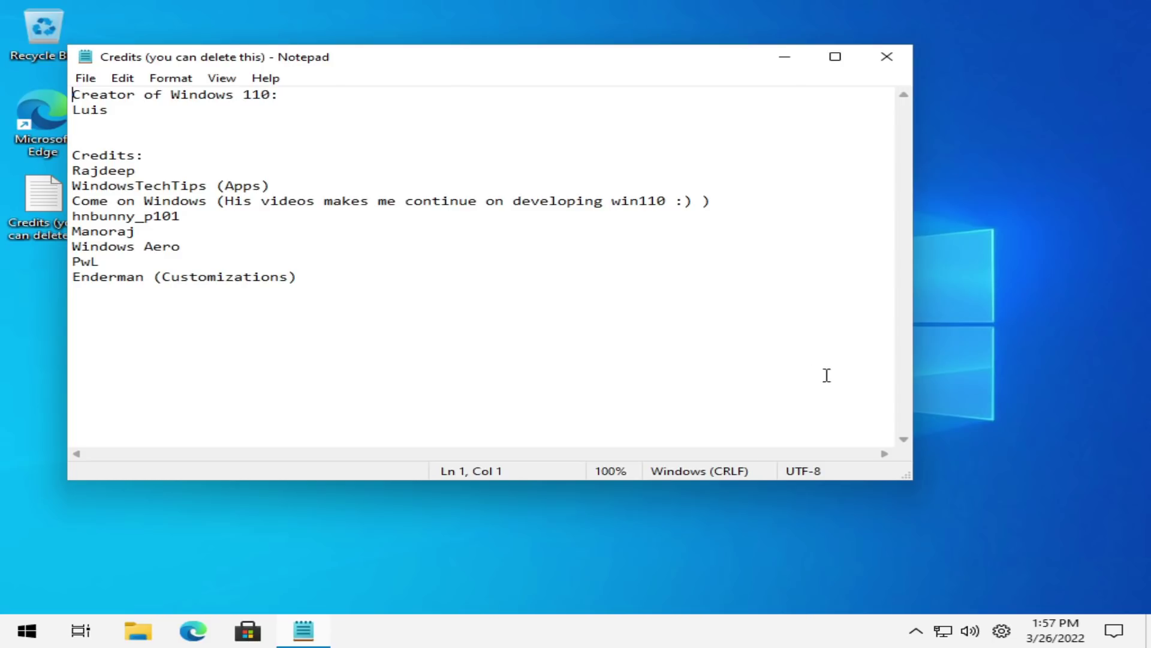
click(887, 56)
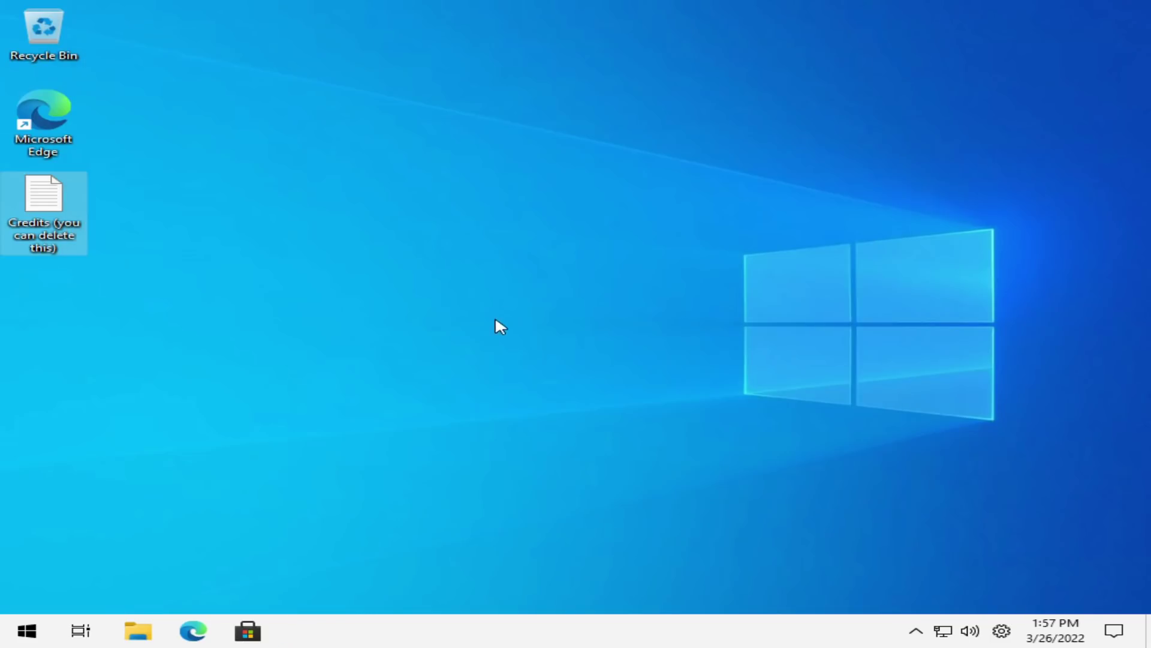
key(shift+Delete)
key(Return)
Step: Insert the VMware Tools disc into the virtual machine and select the DVD drive in This PC
key(ctrl+alt)
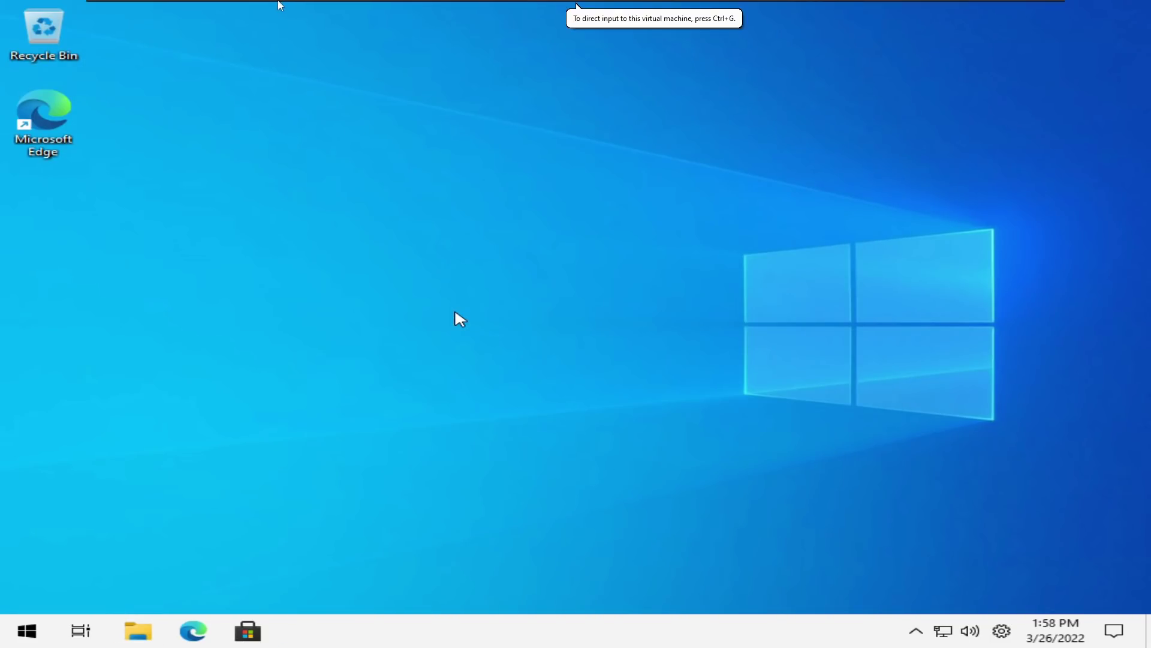
click(200, 8)
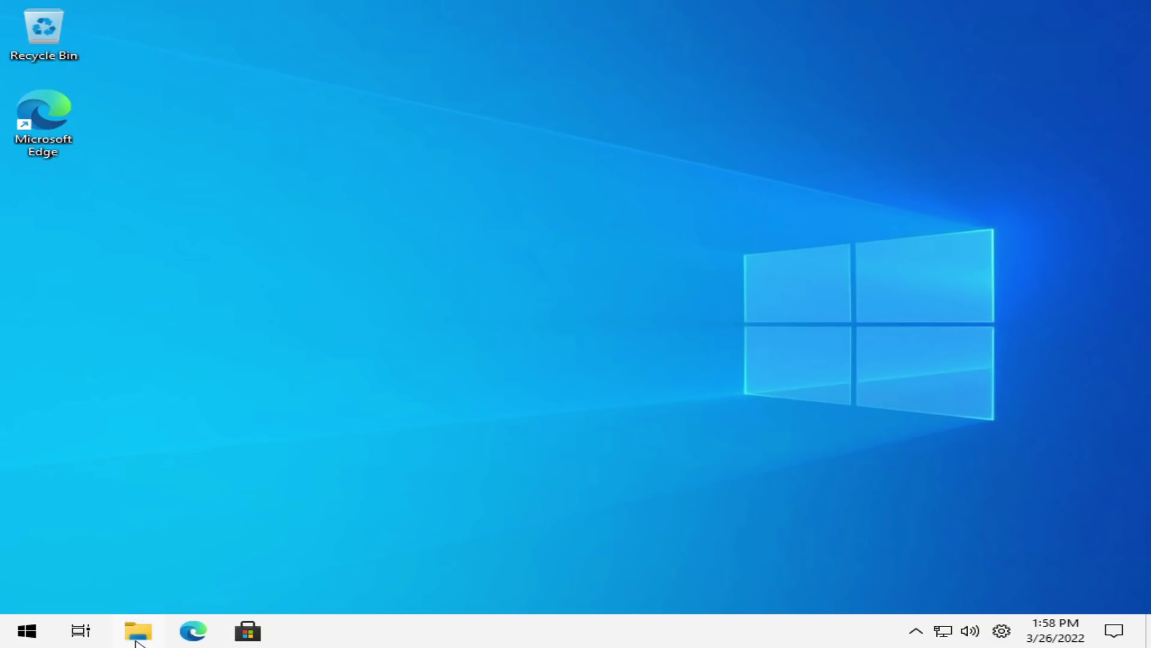
key(super+e)
click(282, 426)
click(766, 425)
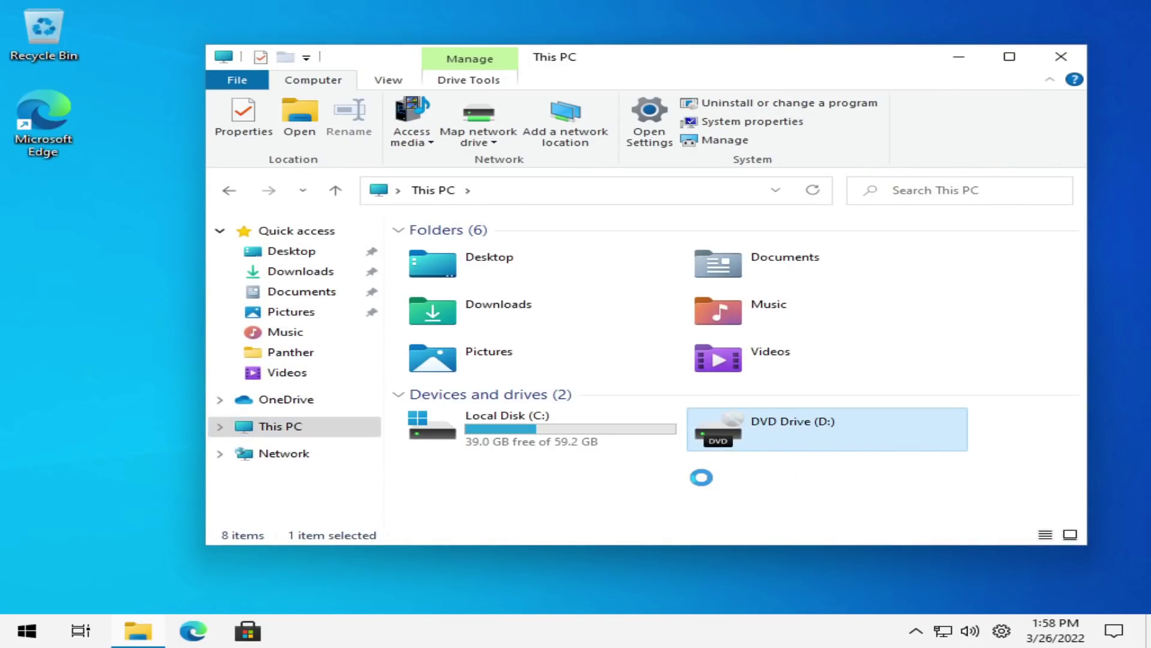
Step: Run the VMware Tools installer from DVD Drive (D:), allow it to make changes and close File Explorer
right_click(769, 450)
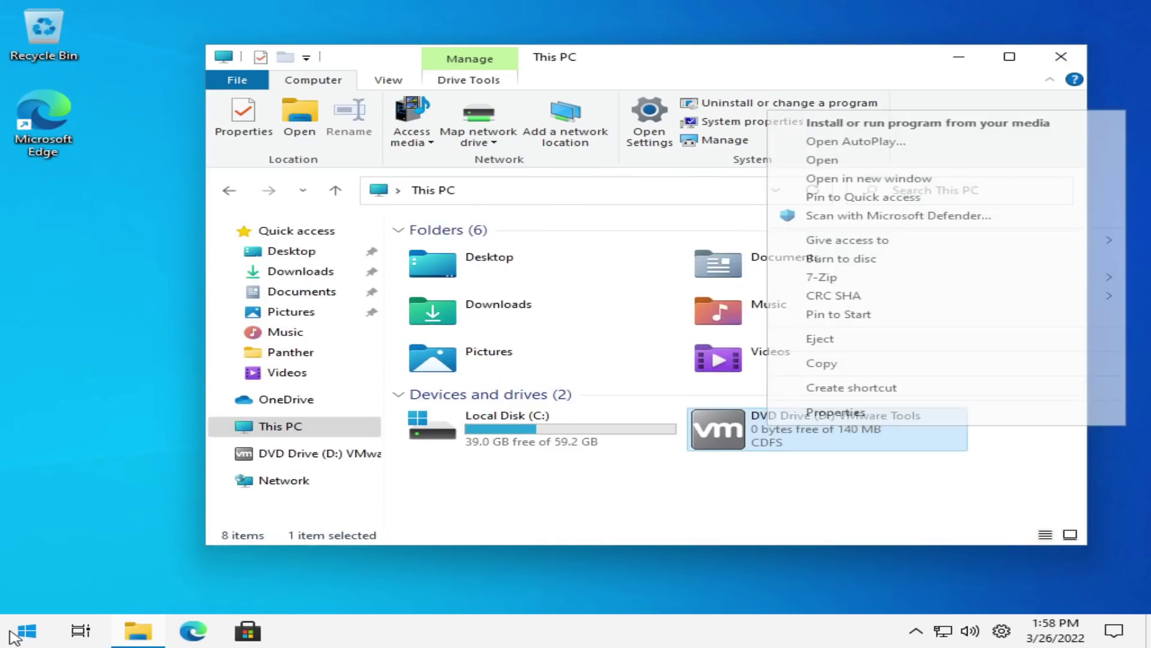
right_click(774, 447)
click(878, 120)
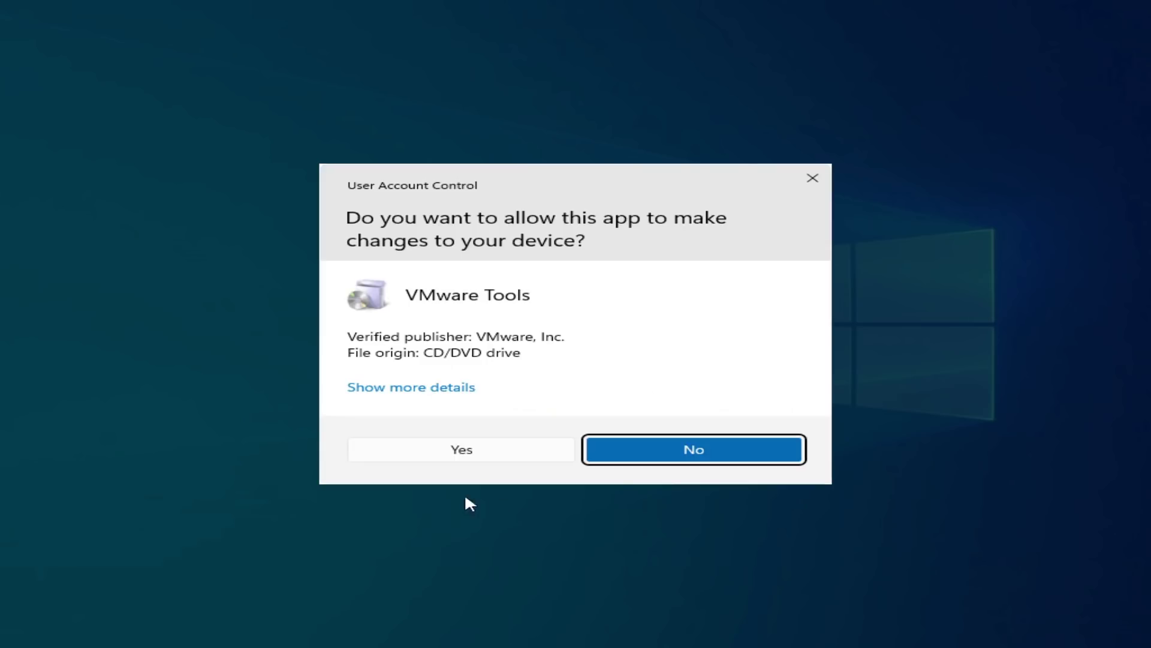
click(463, 448)
click(1060, 60)
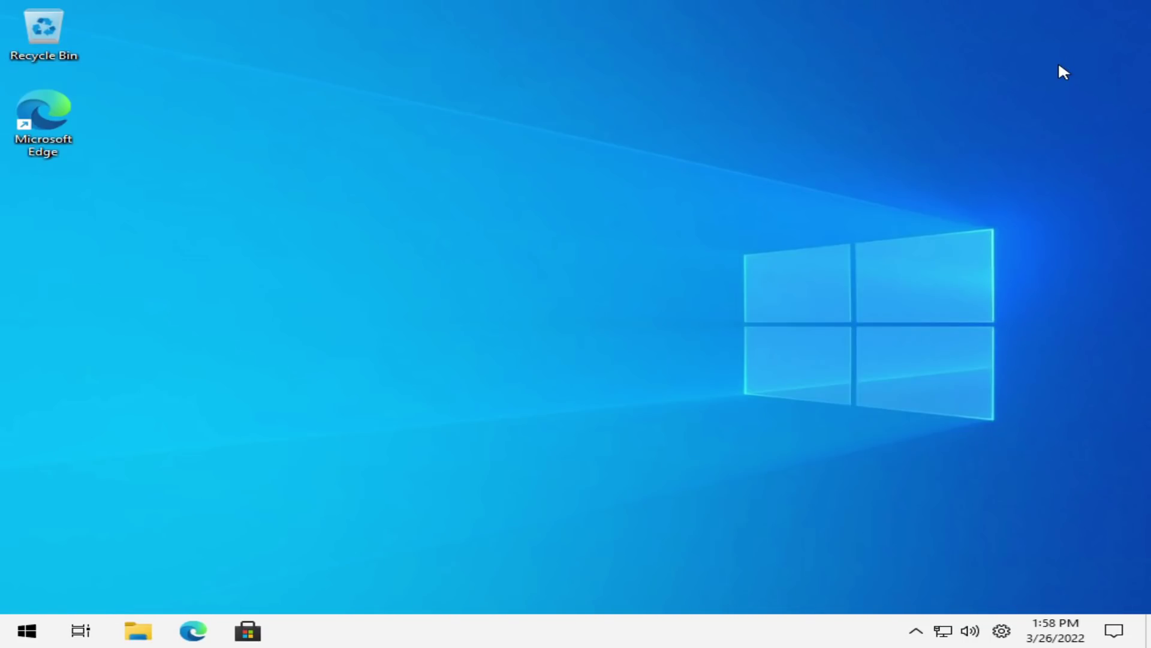
Step: Install VMware Tools with the default setup options
click(682, 444)
click(686, 445)
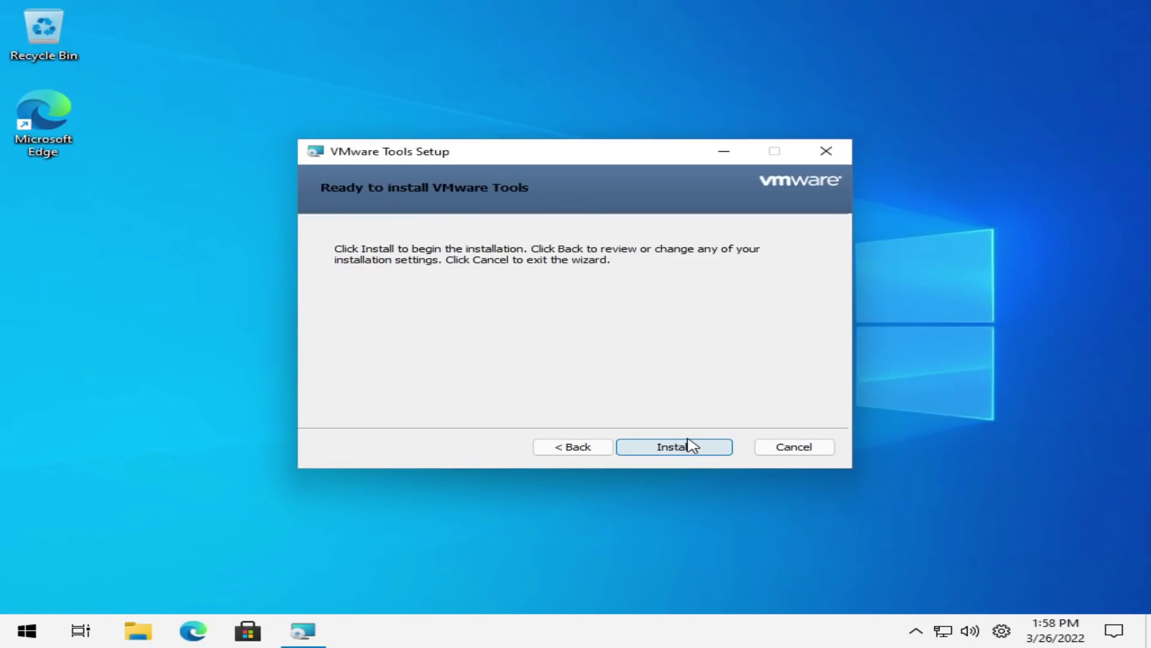
click(688, 445)
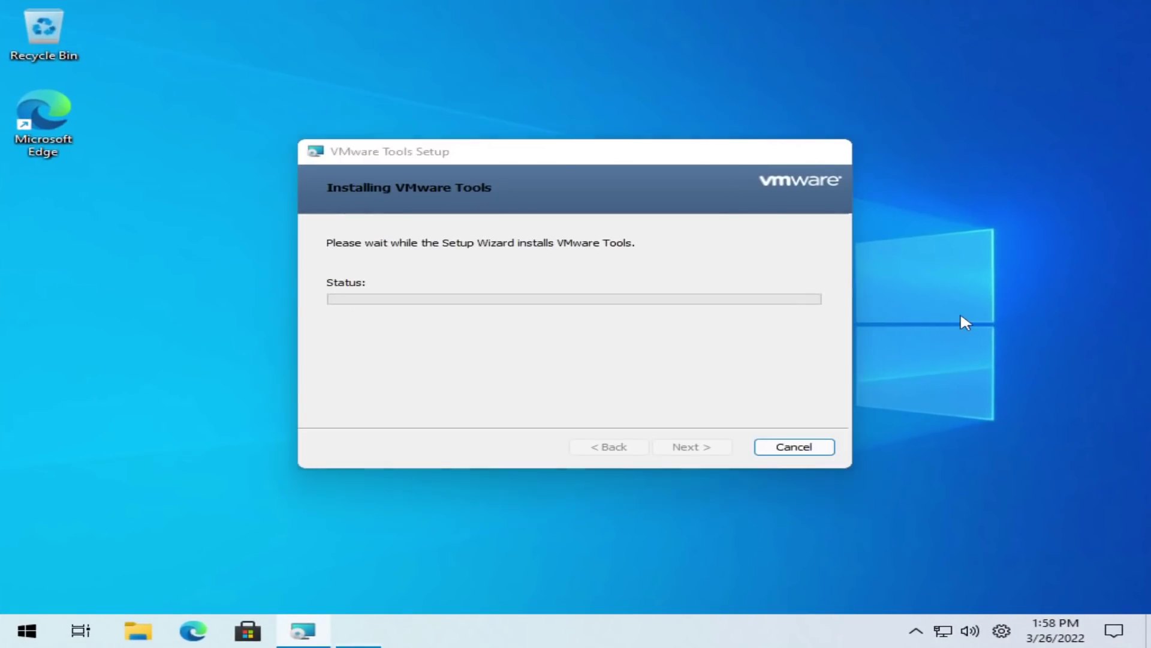
Step: Set the display resolution to 1920 × 1080, keep the change and close Settings
right_click(959, 312)
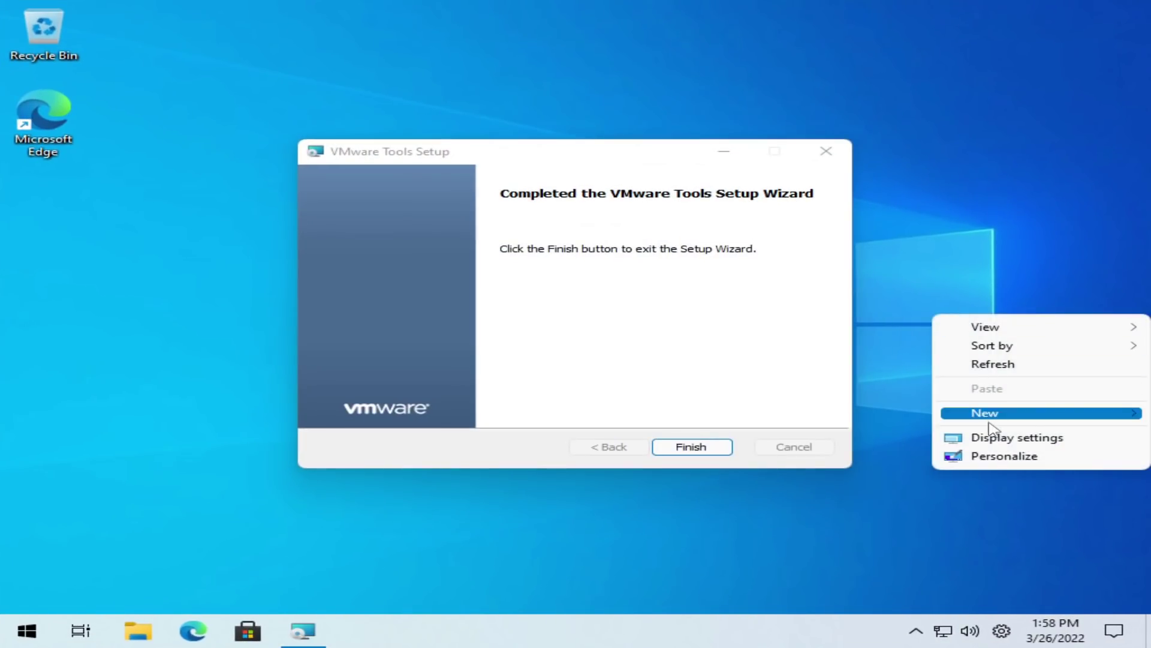
click(995, 437)
click(833, 459)
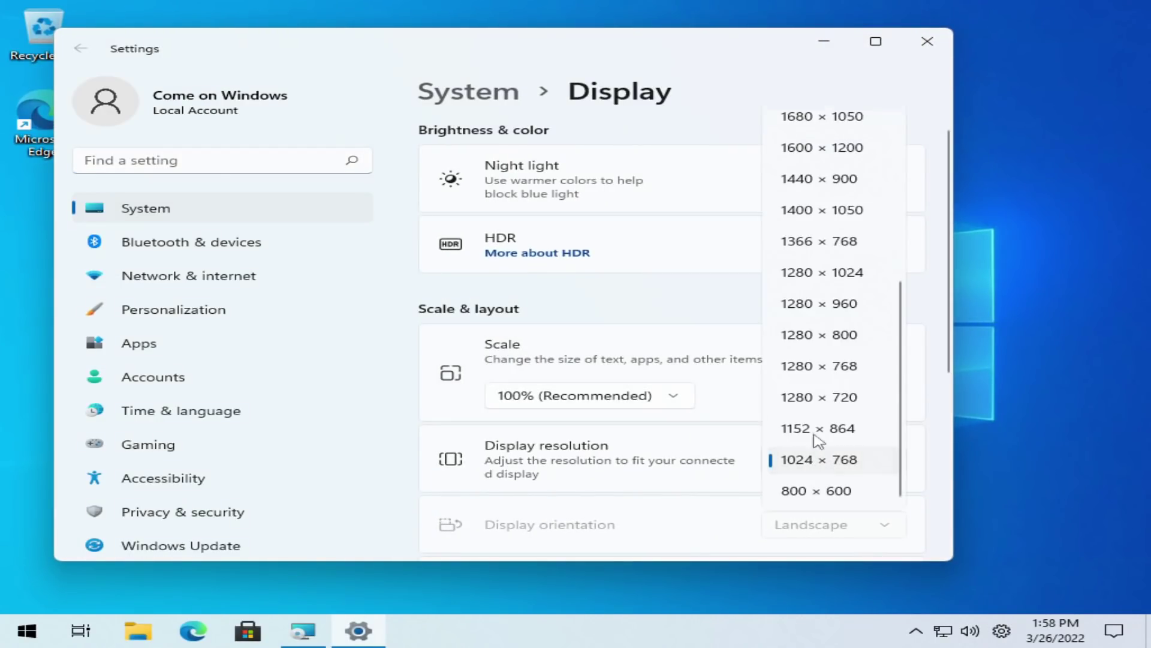
click(826, 466)
click(826, 467)
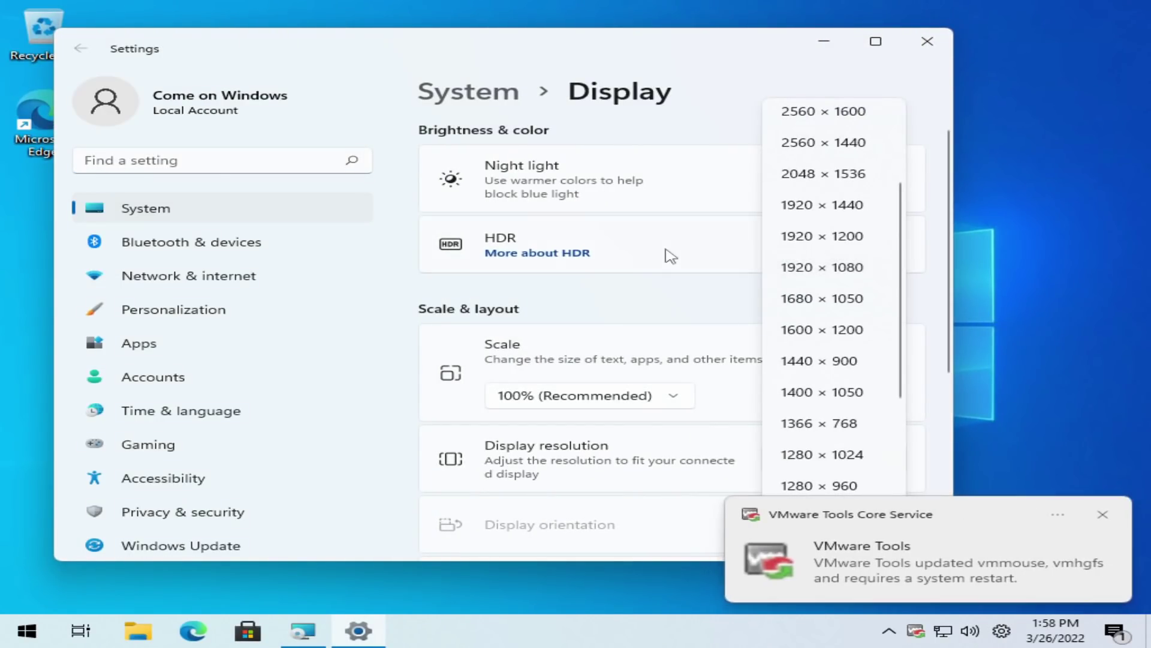
click(840, 268)
click(273, 249)
click(519, 37)
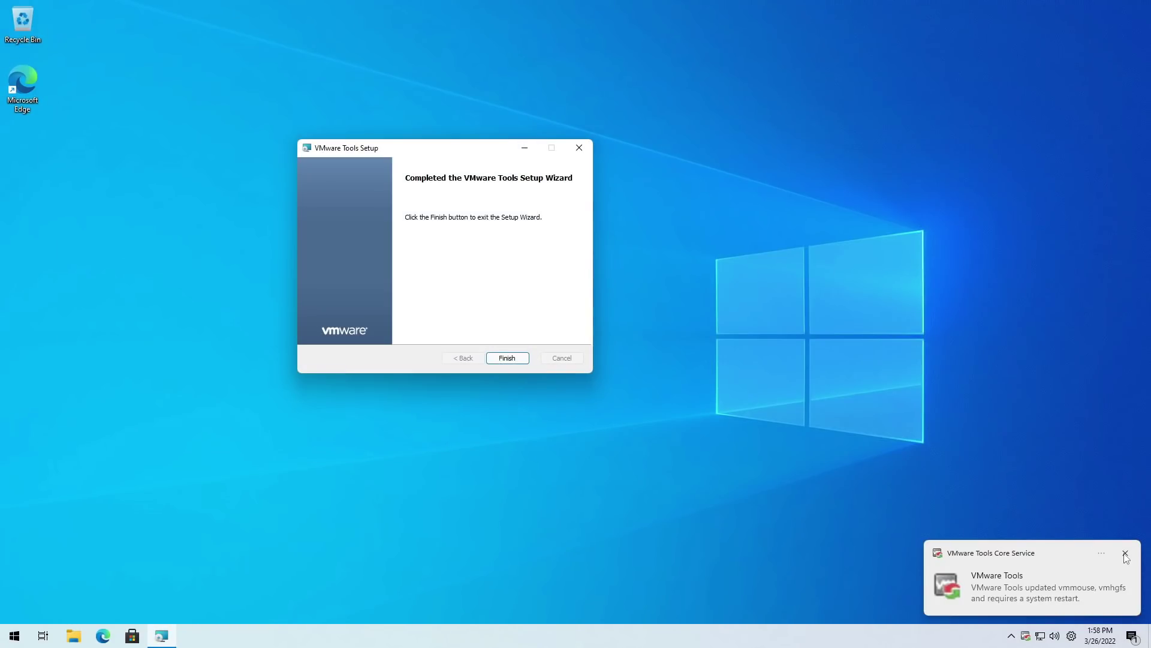
Step: Remove the VMware Tools icon from the hidden notification area icons
click(1025, 636)
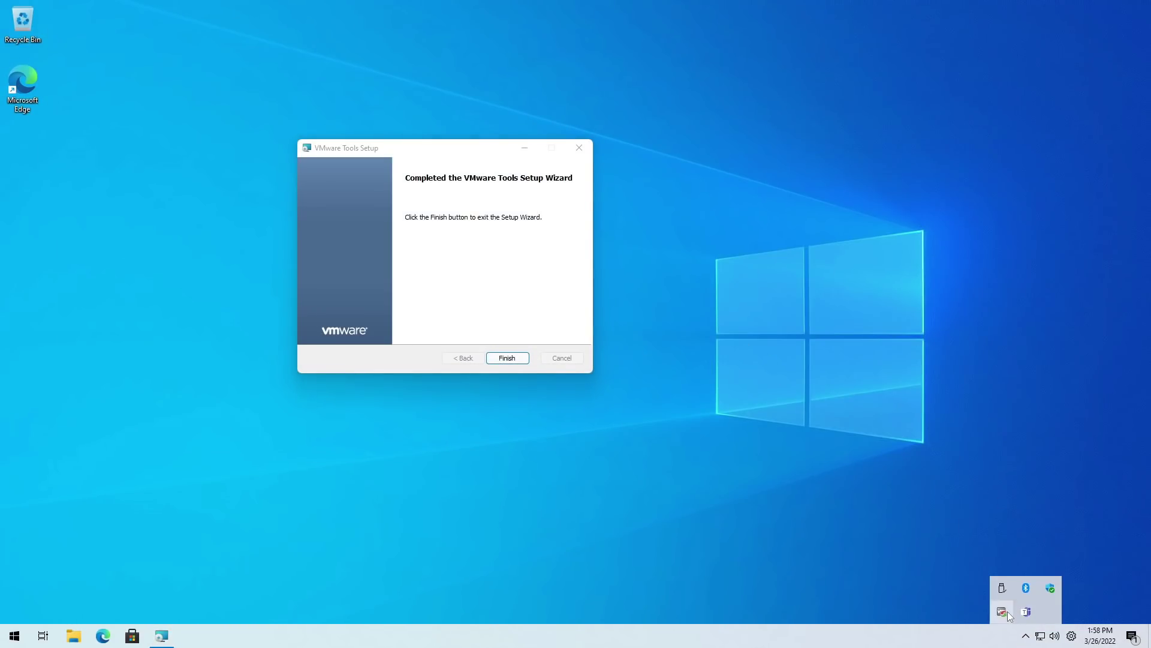
right_click(1014, 611)
click(1059, 594)
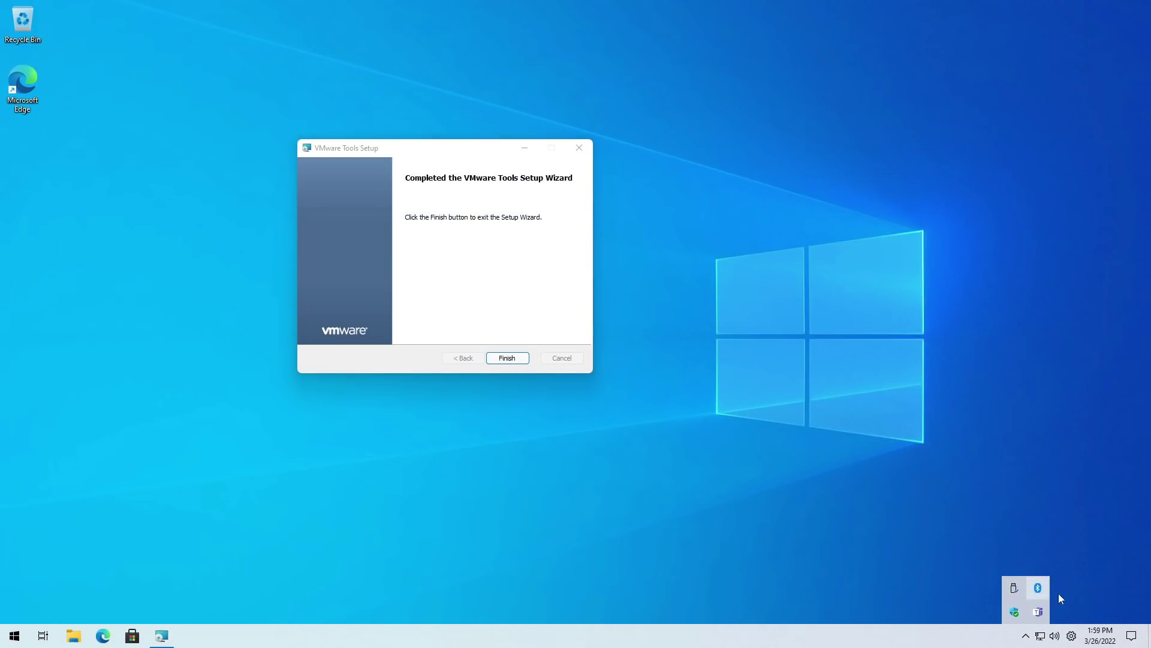
Step: Finish the VMware Tools setup wizard and restart the virtual machine
click(506, 358)
click(530, 350)
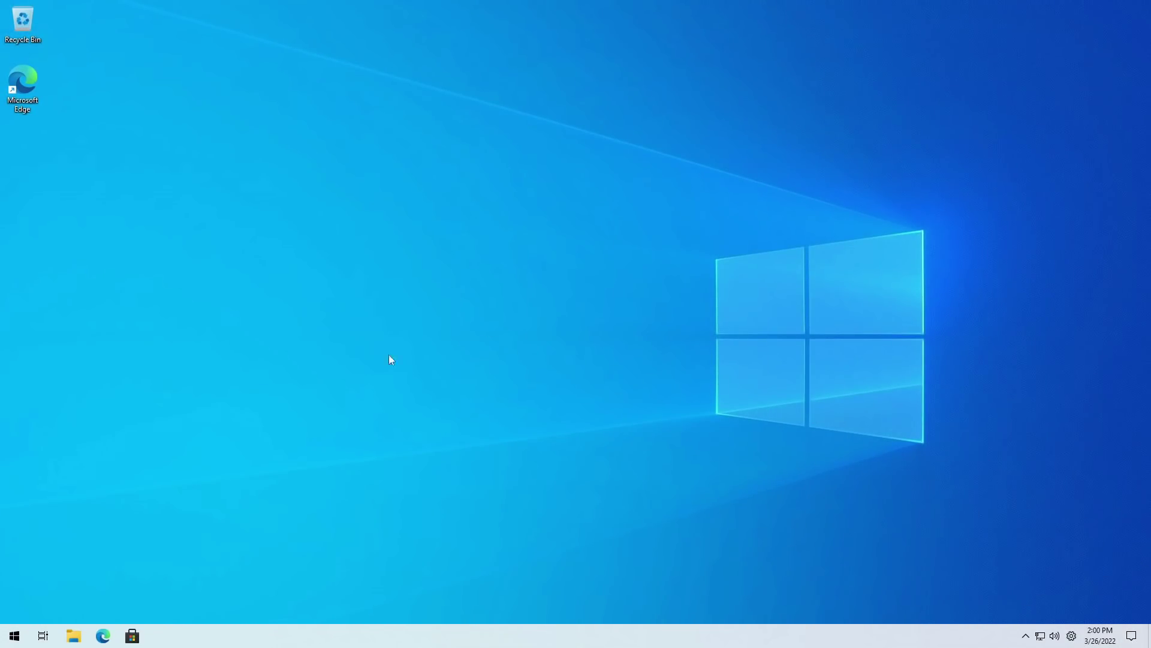
Step: Examine the clock, quick settings, volume and network flyouts of the notification area
key(super+alt+d)
click(1100, 635)
click(712, 303)
click(1071, 635)
click(899, 354)
click(1055, 636)
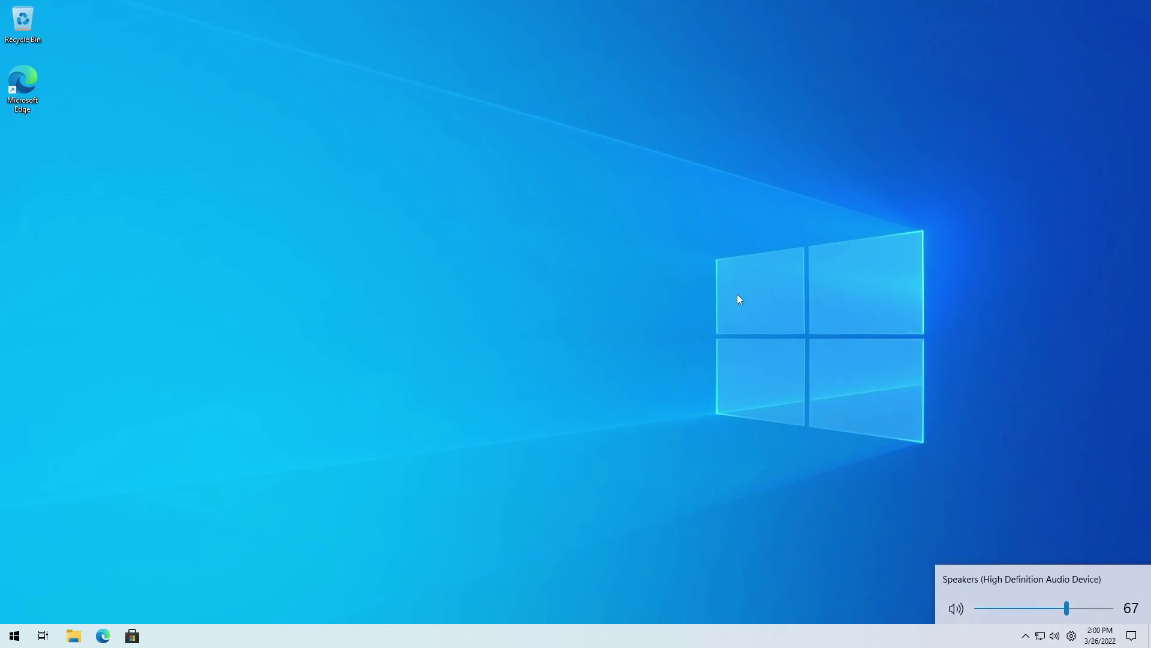
click(740, 298)
click(1040, 636)
click(859, 447)
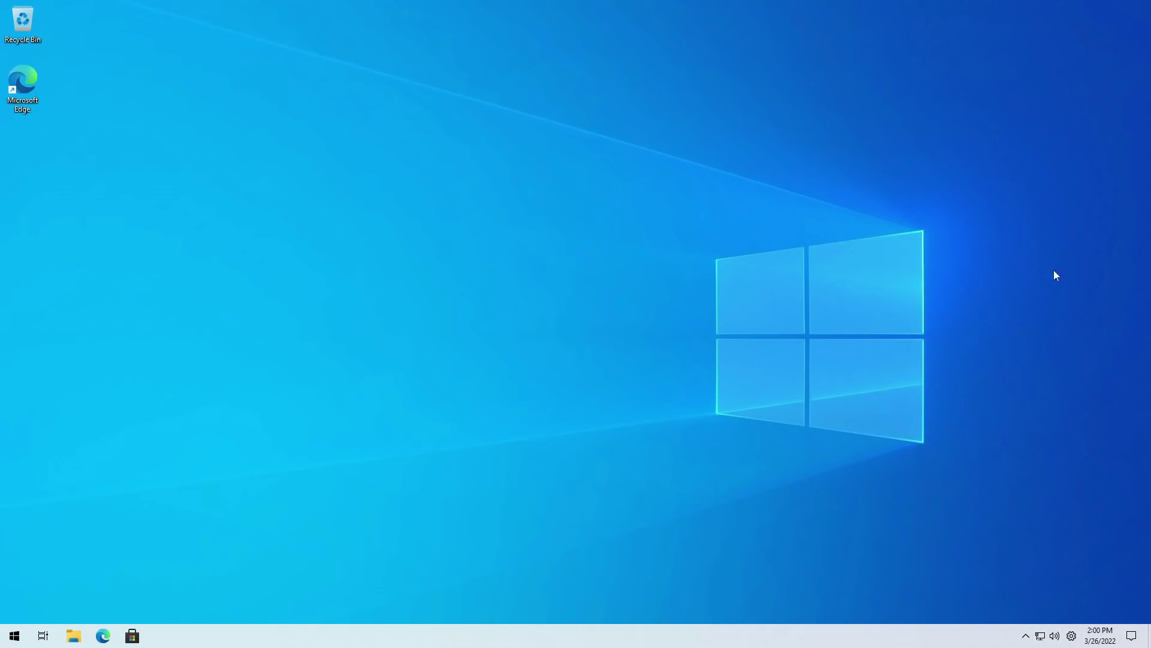
click(1041, 635)
click(636, 248)
Step: View the OneDrive folder in File Explorer and close the window
click(73, 635)
click(287, 378)
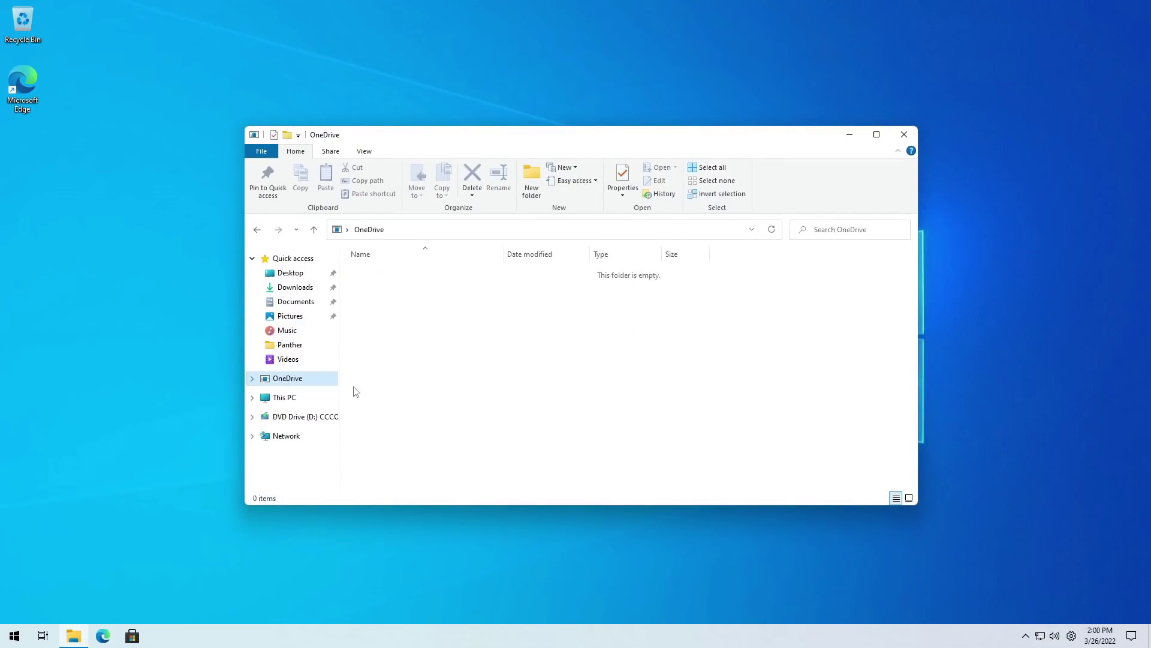
click(905, 134)
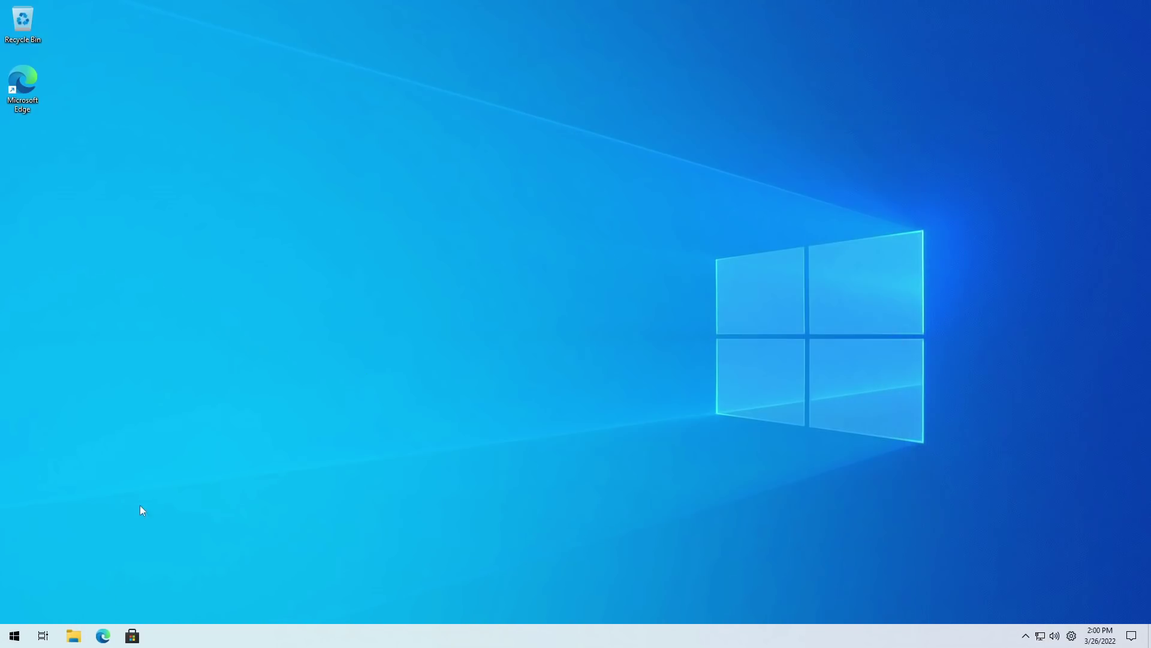
Step: Browse the full app list in the Start menu and close the menu
click(14, 636)
scroll(136, 509, down, 15)
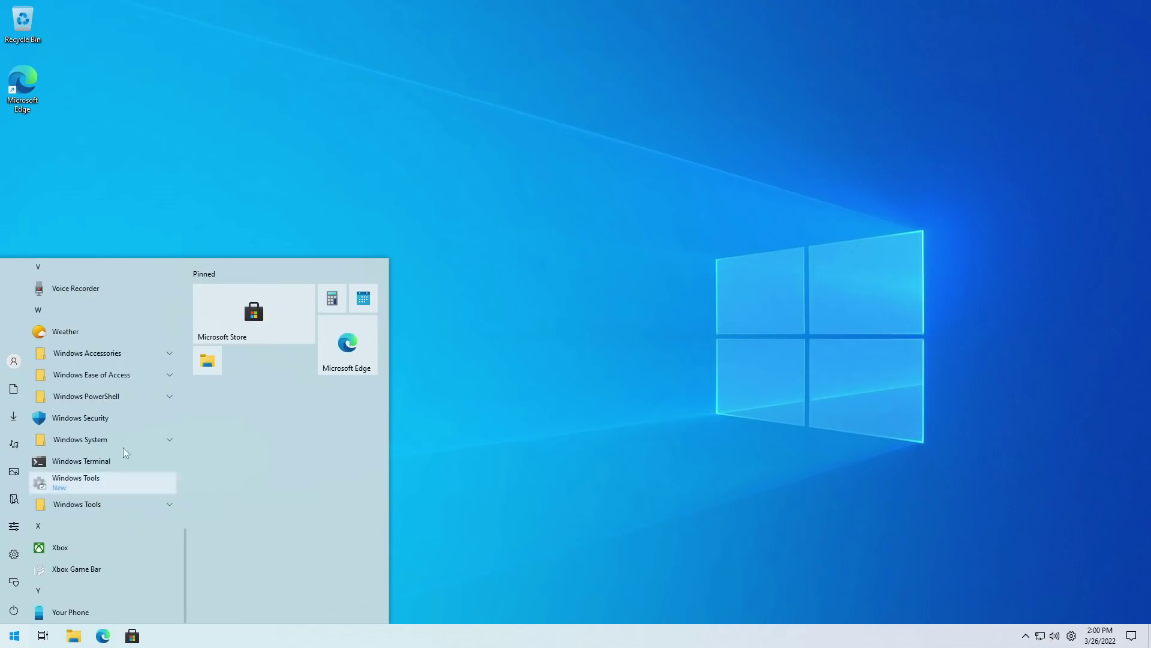
scroll(121, 445, up, 20)
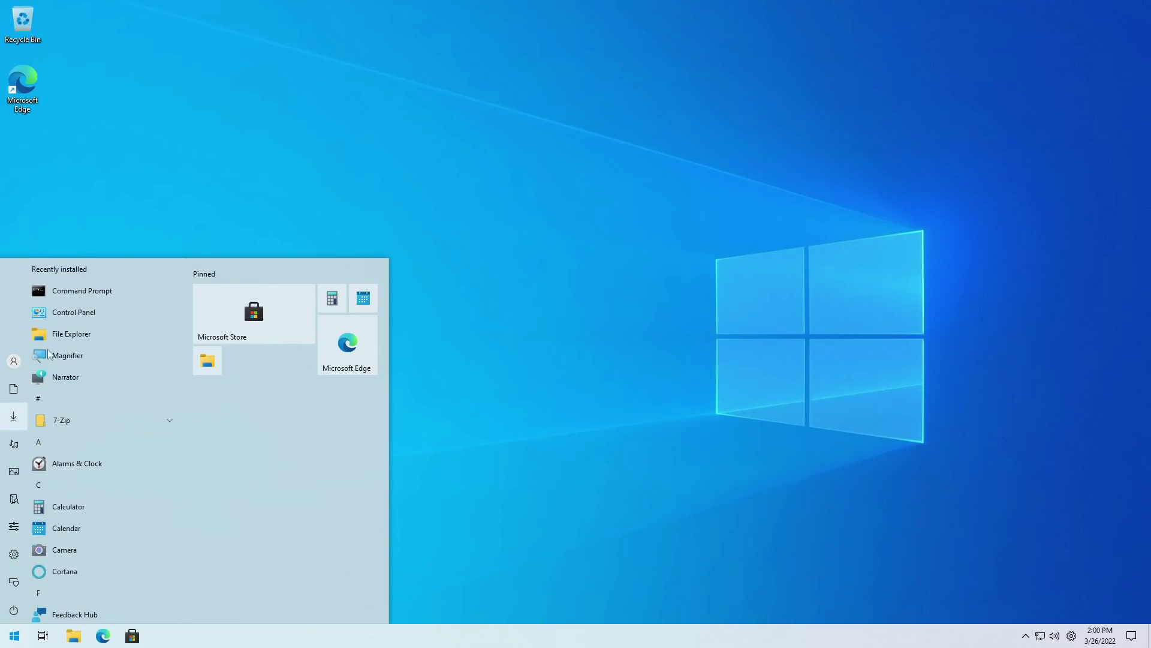
scroll(159, 391, down, 8)
scroll(118, 397, up, 10)
click(595, 345)
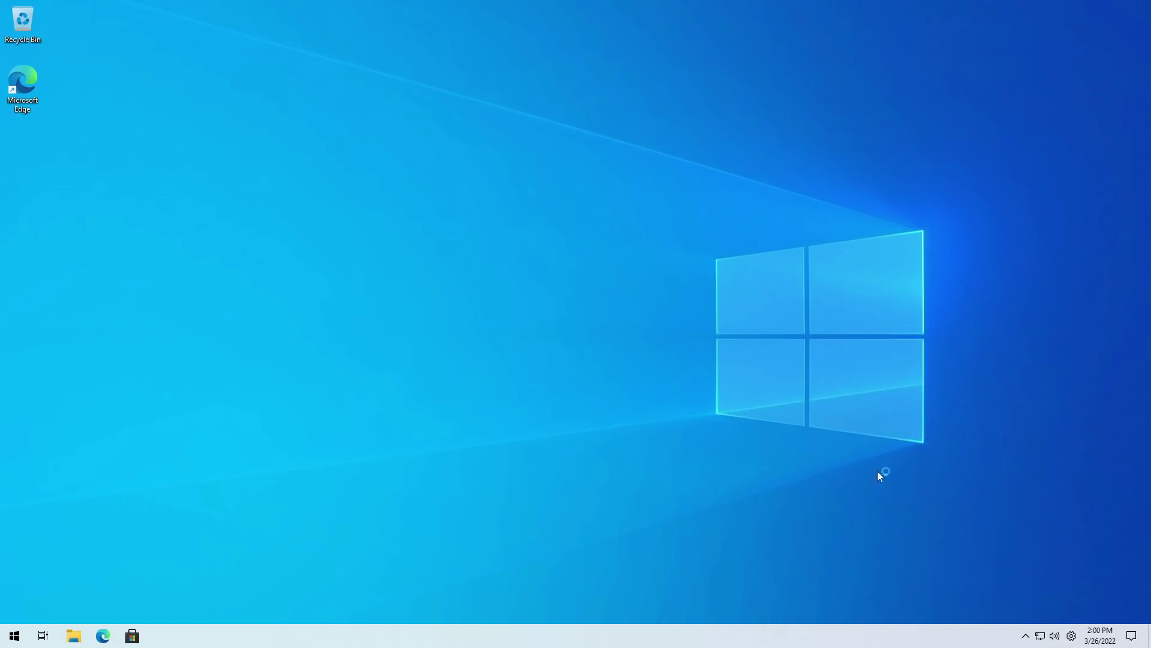
Step: Examine the running processes and resource use in Task Manager and close it
right_click(382, 637)
click(436, 586)
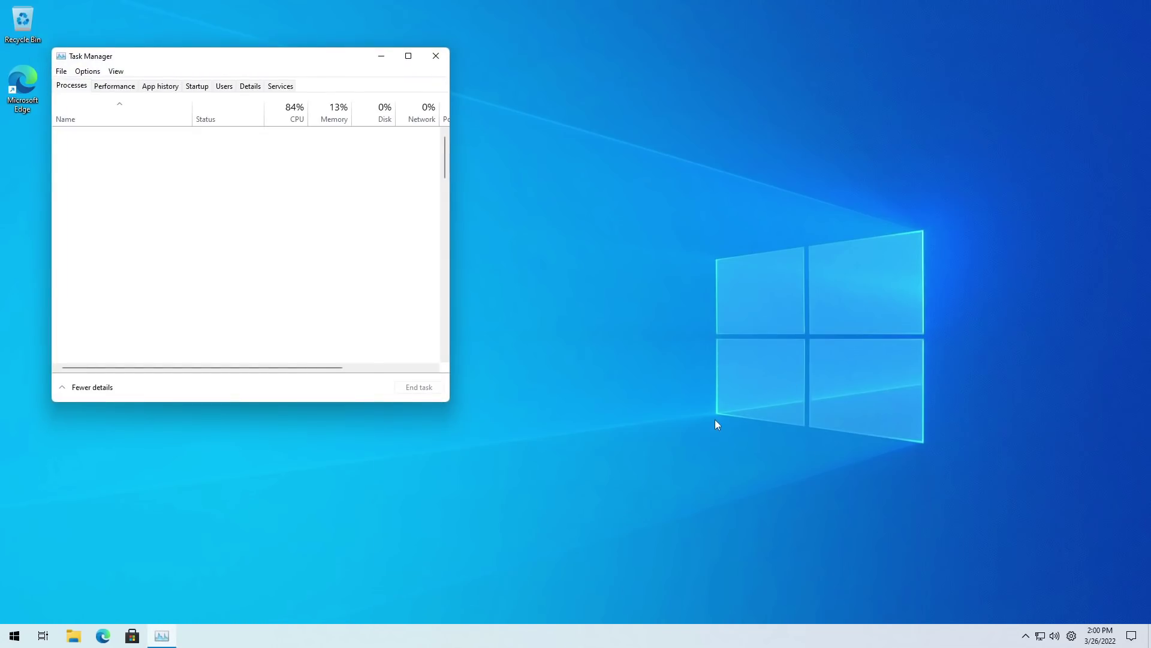
drag(286, 56, 820, 183)
scroll(881, 395, down, 8)
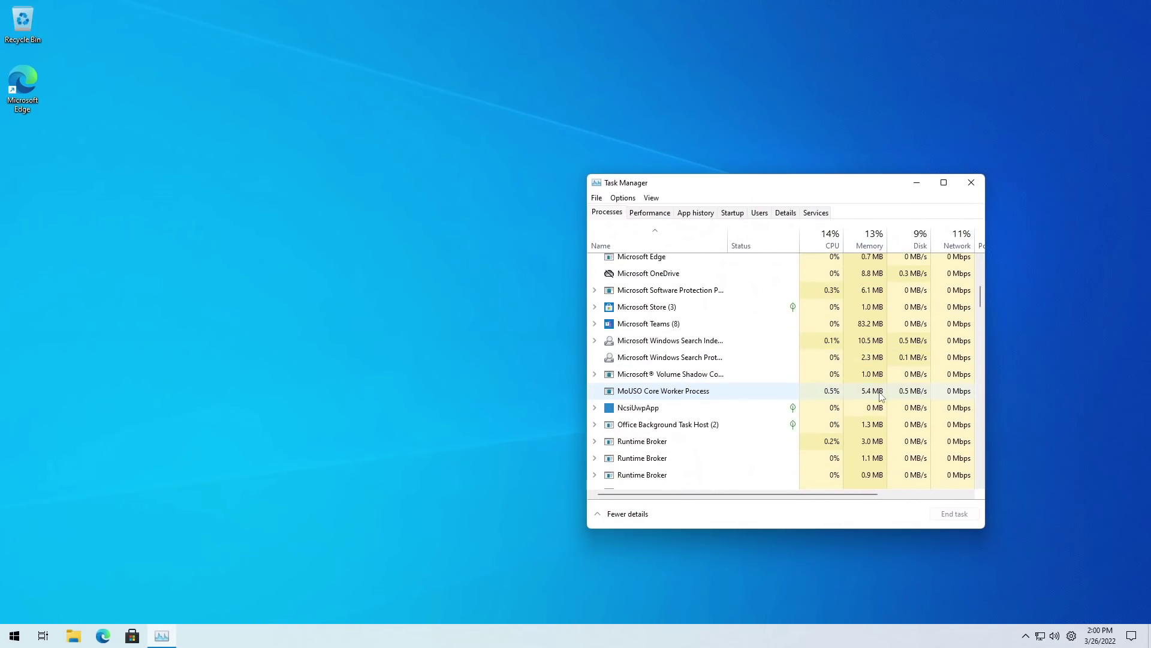
scroll(882, 392, down, 4)
scroll(882, 385, up, 10)
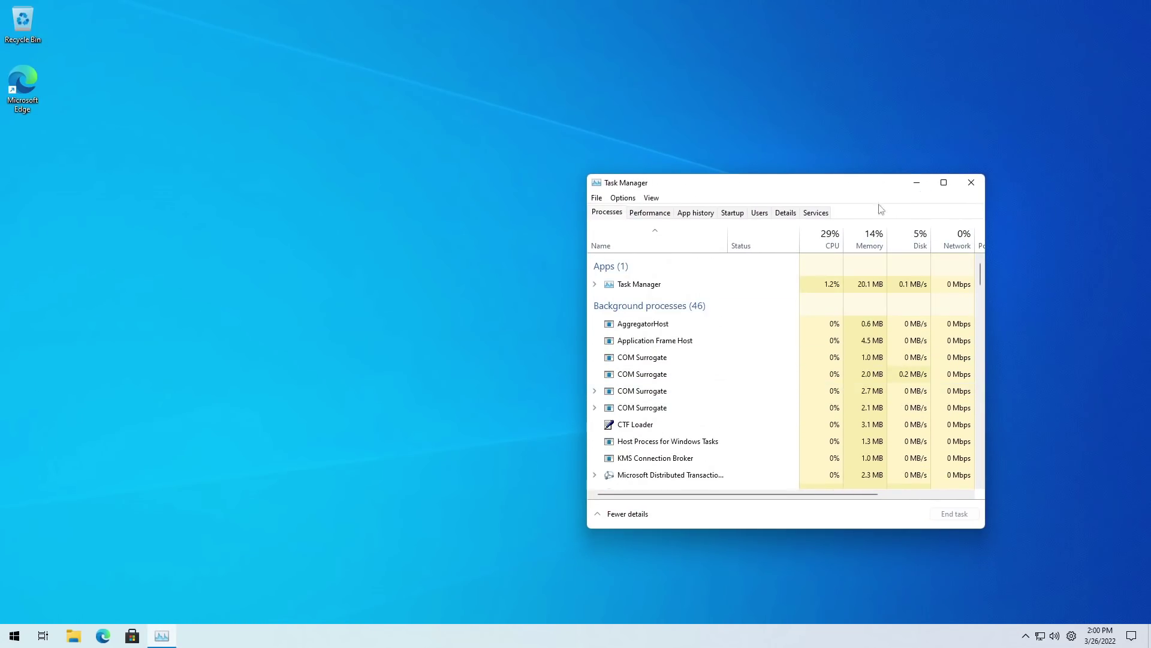
click(972, 182)
Step: Uninstall Microsoft OneDrive through Programs and Features in Control Panel and close the window
key(super)
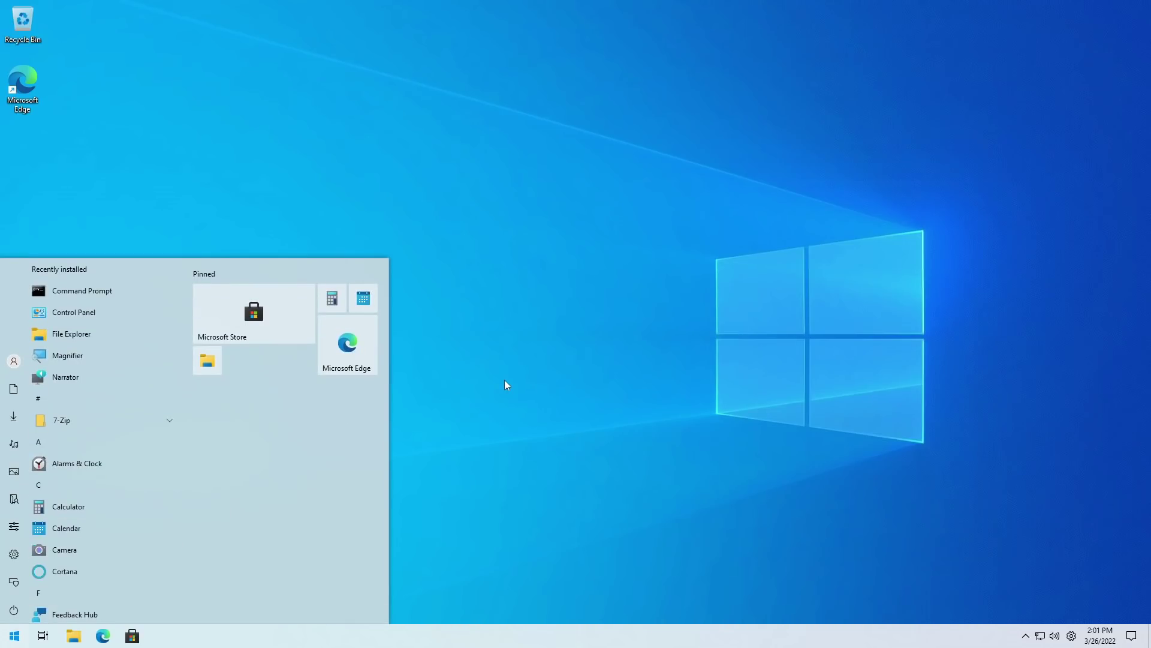
text(control)
click(162, 336)
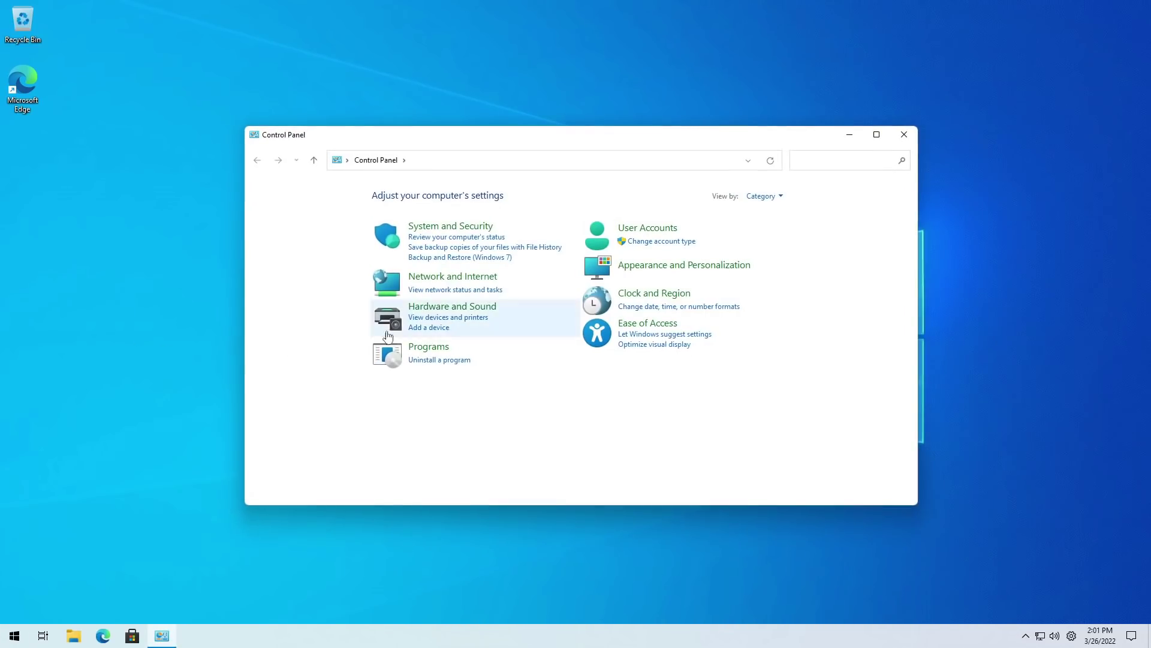
click(433, 360)
click(437, 300)
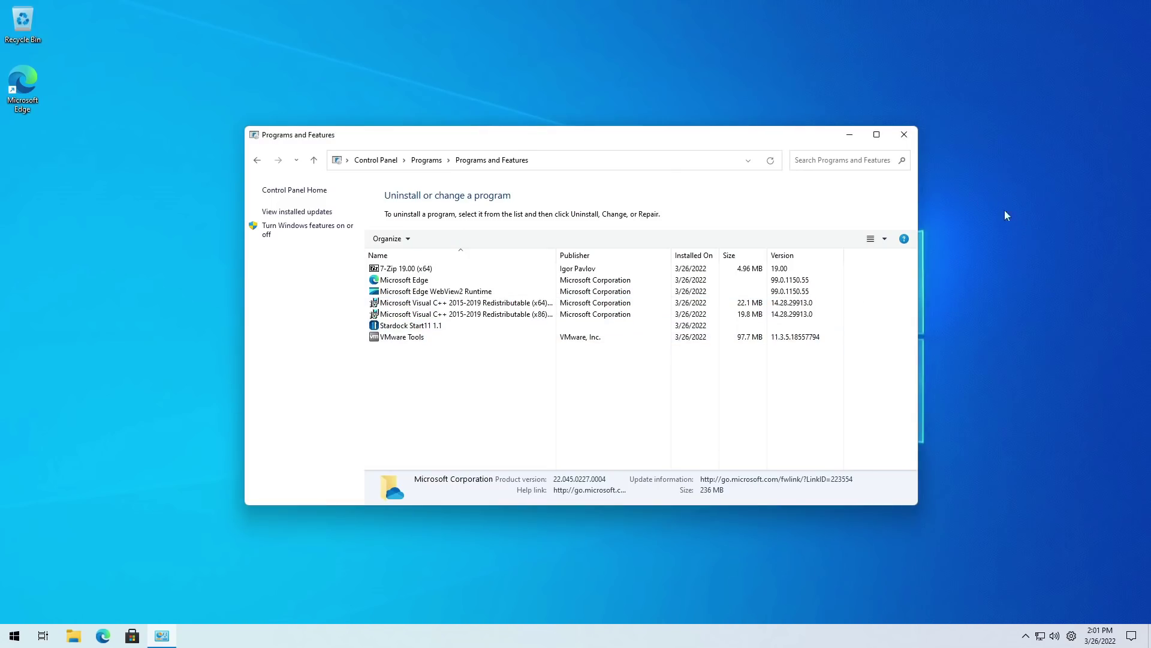
click(904, 134)
Step: Check the properties of Local Disk (C:) in This PC and dismiss them
click(73, 635)
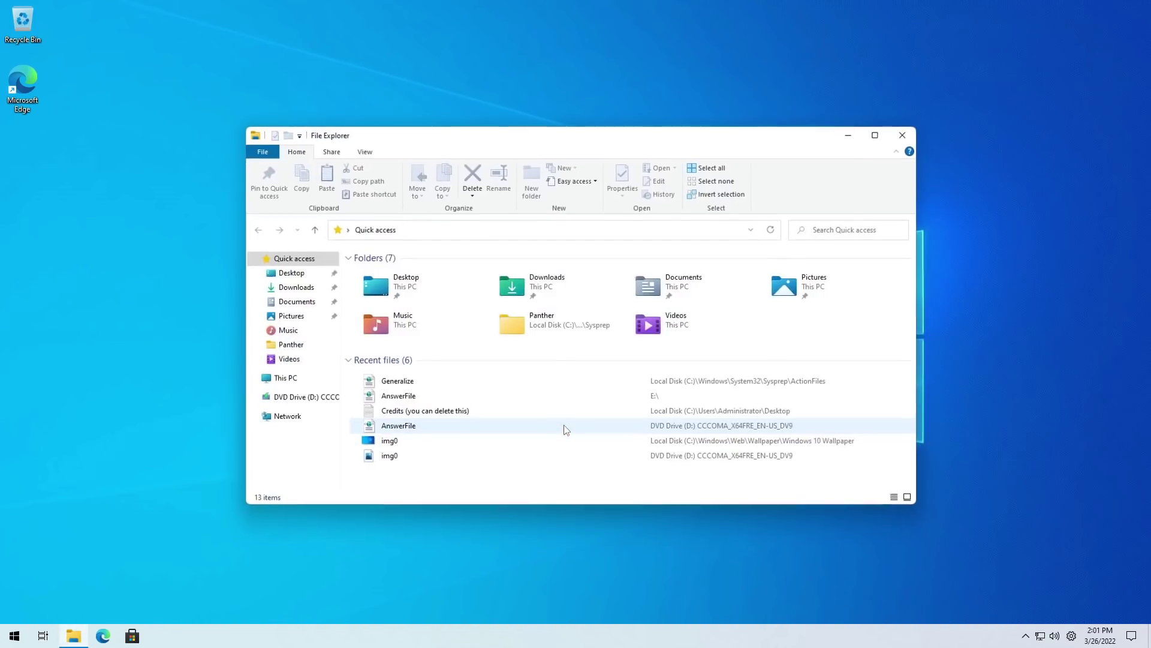
click(286, 378)
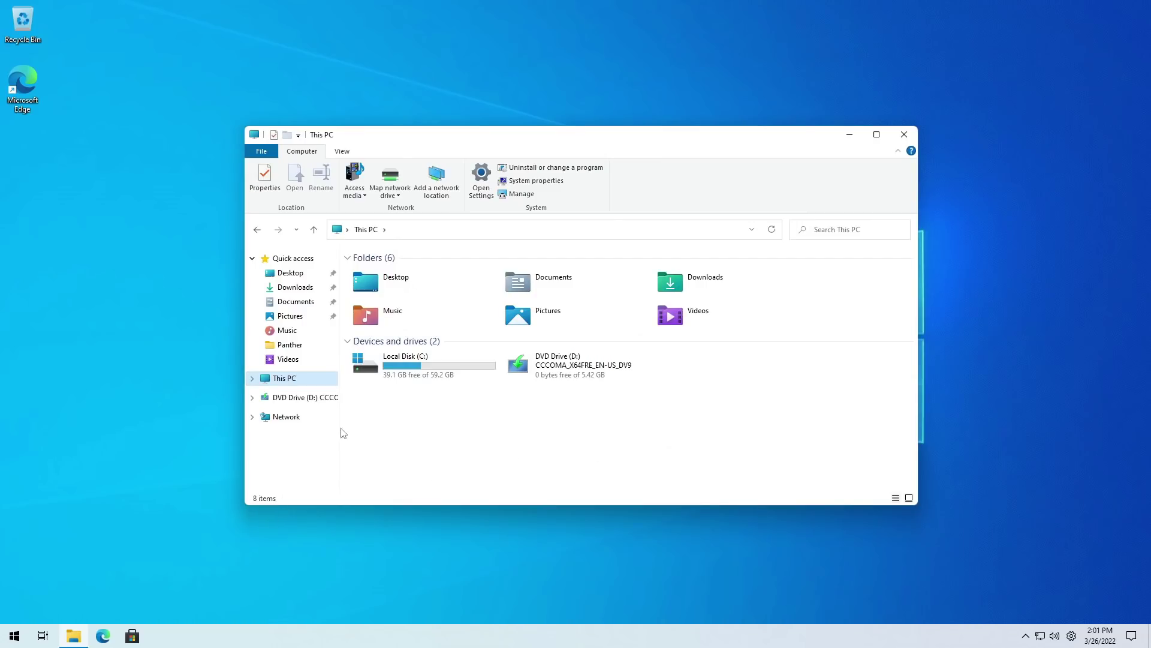
right_click(381, 376)
click(411, 586)
key(Escape)
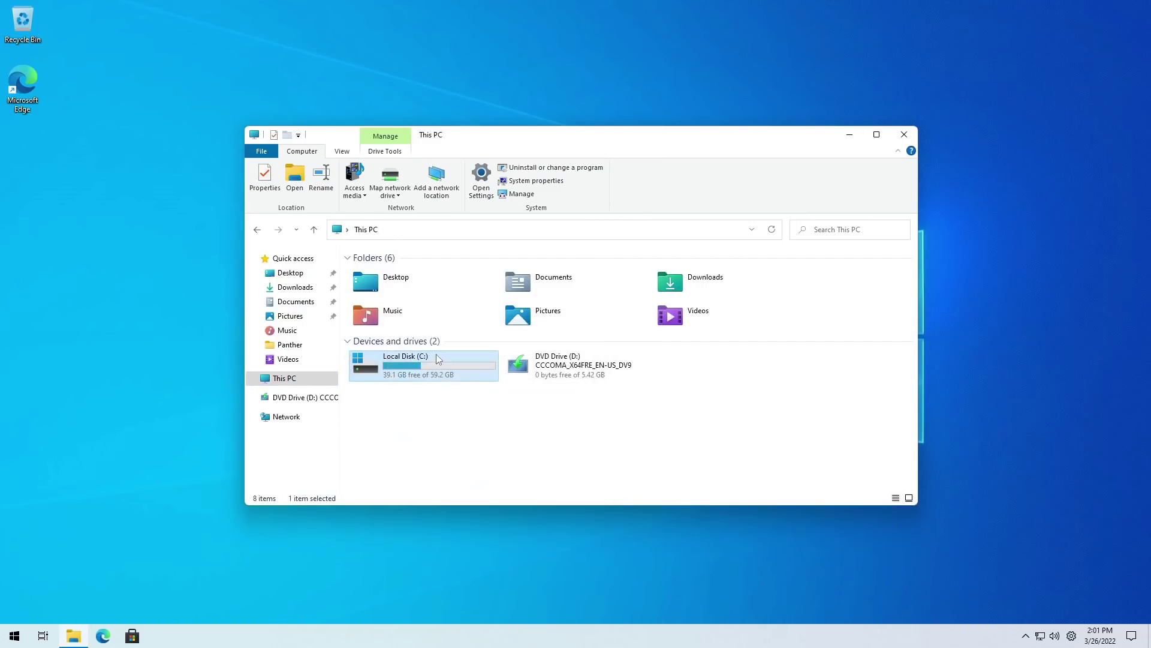
Step: Open Local Disk (C:) and turn on the display of hidden items
double_click(436, 358)
click(376, 154)
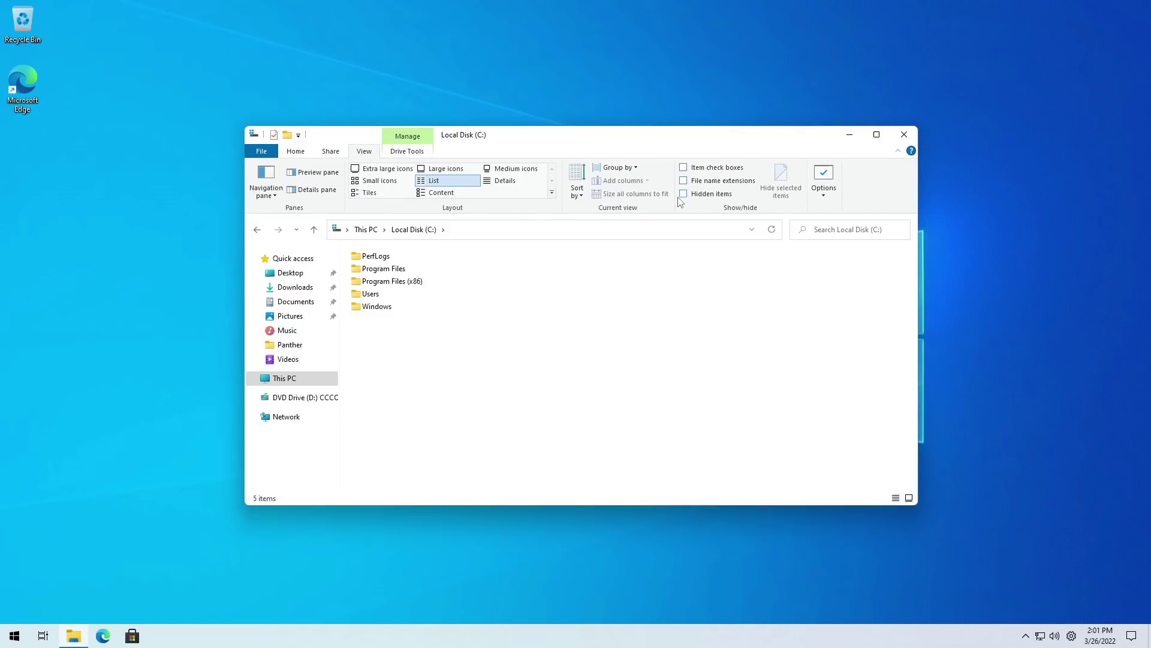
click(683, 194)
drag(431, 420, 211, 152)
Step: Look through the Windows folder on Local Disk (C:) and close File Explorer
double_click(377, 318)
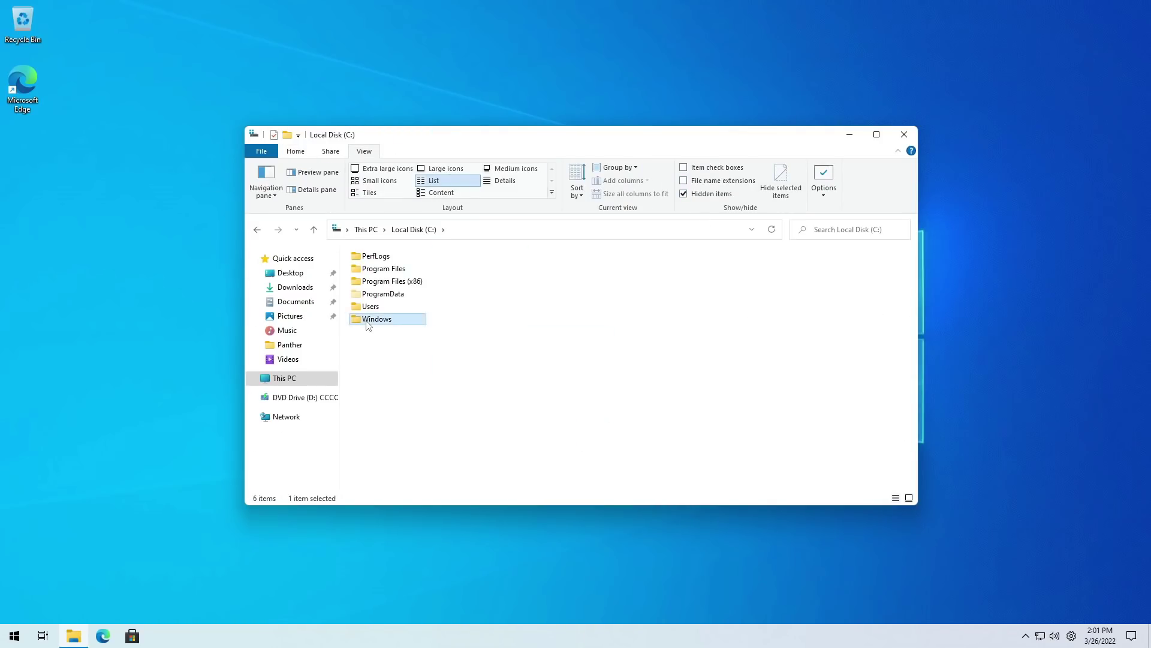
scroll(489, 354, down, 20)
scroll(488, 354, up, 8)
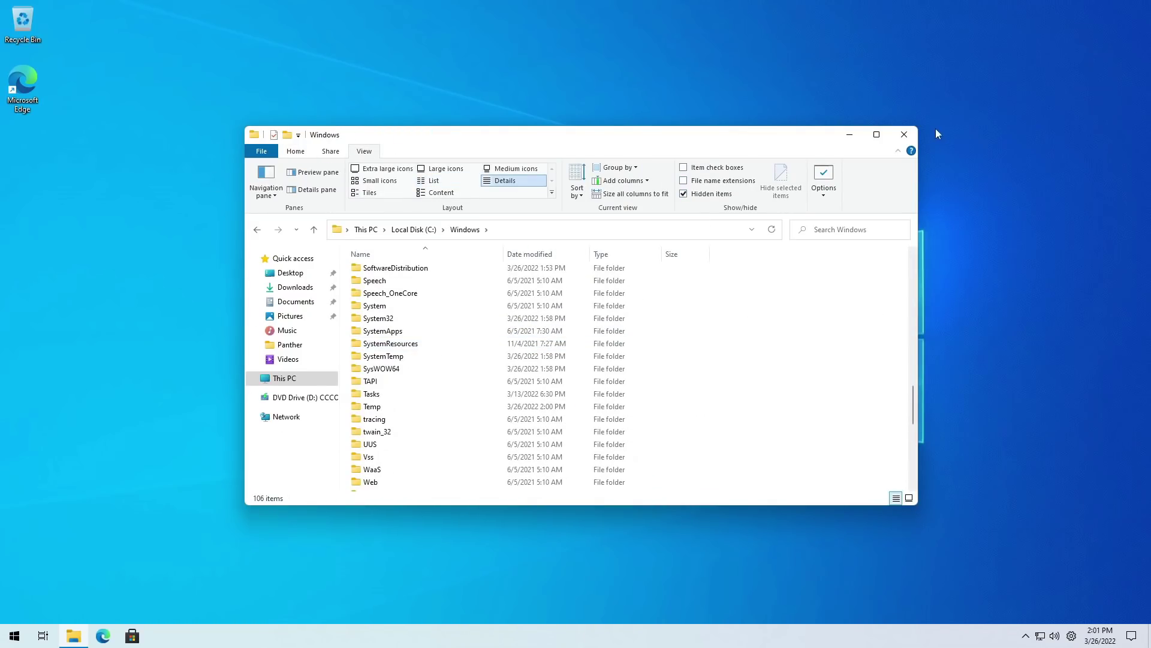
click(904, 135)
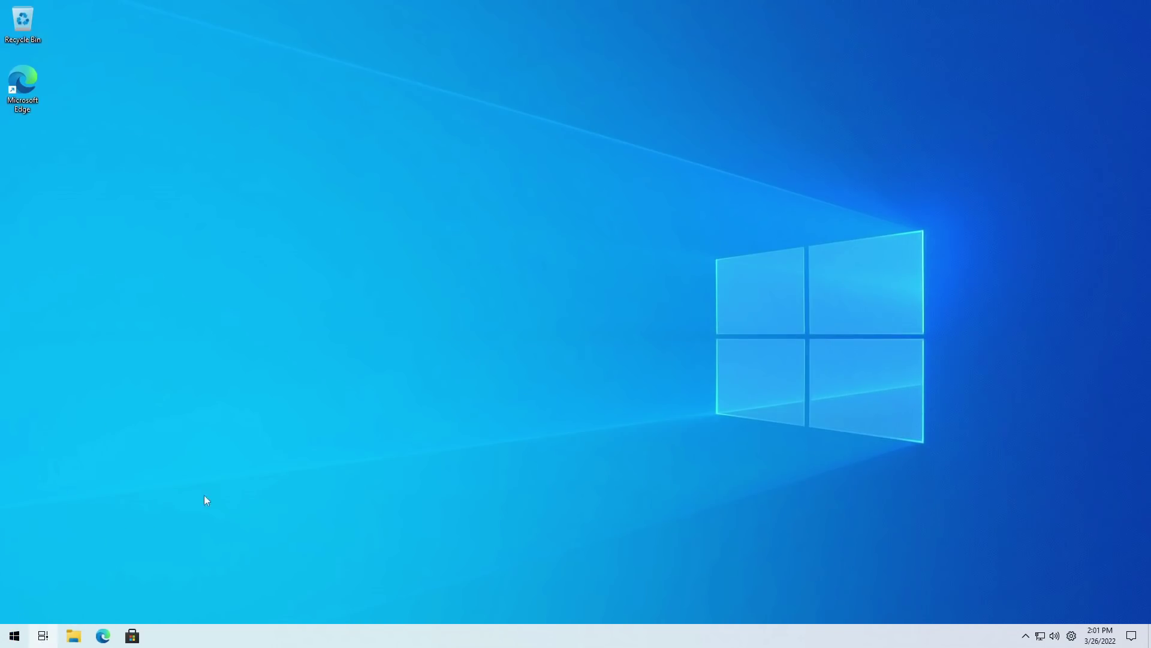
Step: Check Task View, the taskbar's context menu and the Start menu, dismissing each one
key(super+Tab)
key(Escape)
right_click(431, 636)
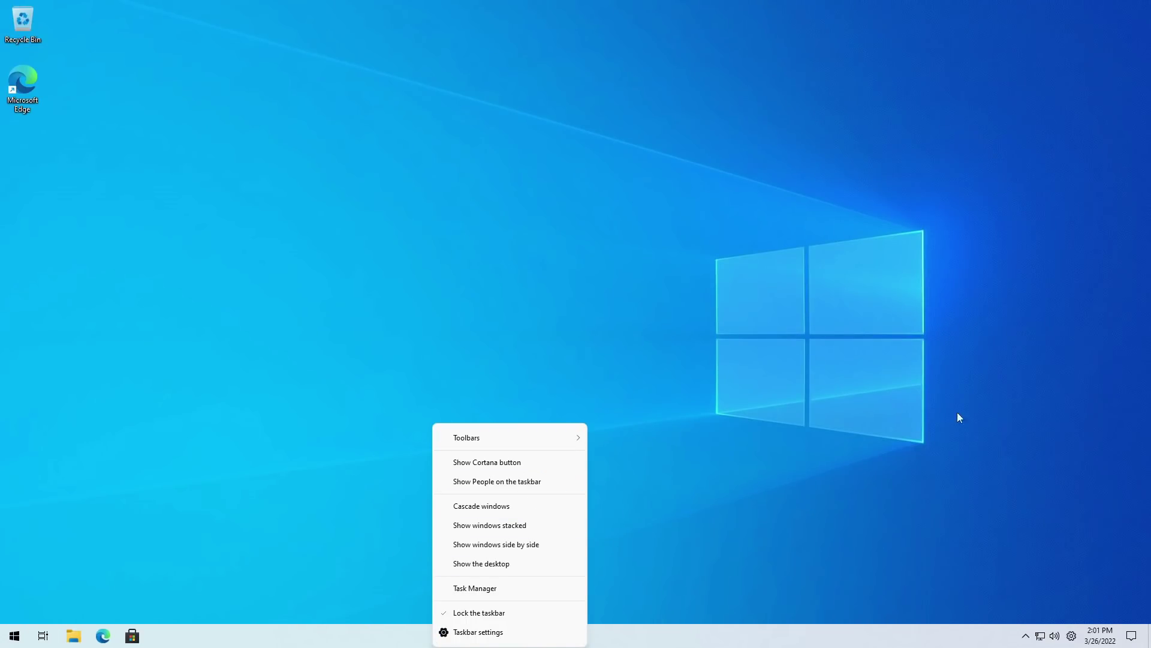
click(13, 637)
click(657, 426)
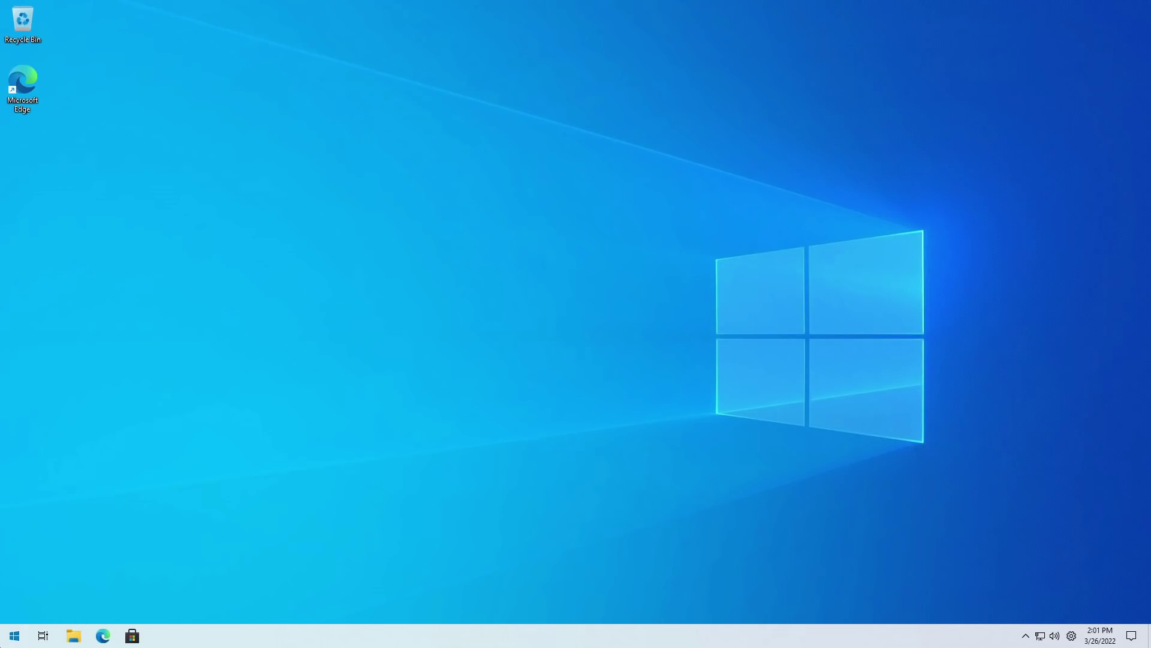
Step: View the 7-Zip file manager from the Start menu's 7-Zip folder, close it and return to the desktop
key(super)
click(82, 419)
click(122, 457)
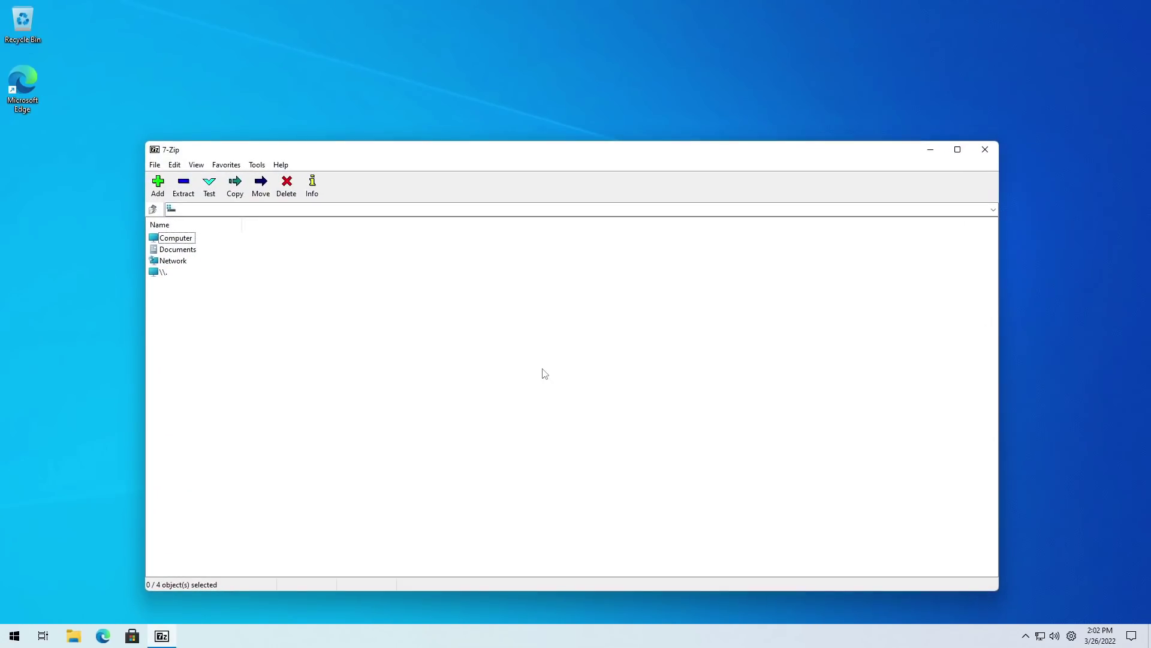
click(986, 149)
key(super)
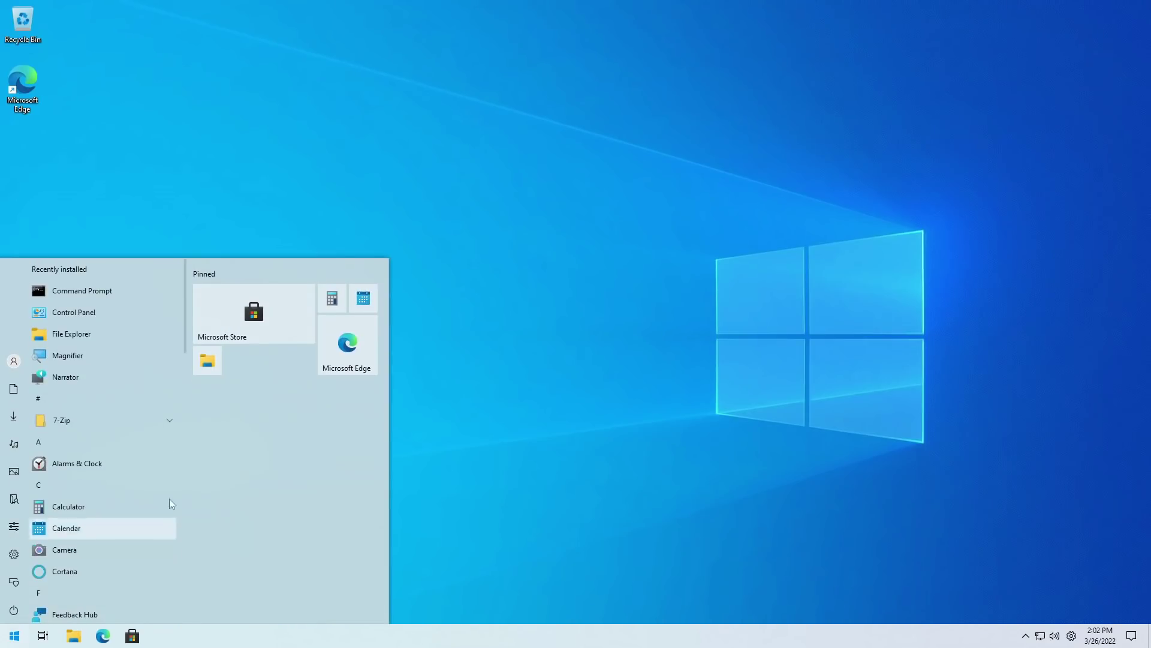
key(super)
Step: Look through the Microsoft Store home page and close the store
click(132, 635)
drag(382, 40, 637, 51)
scroll(983, 315, down, 5)
scroll(984, 315, up, 5)
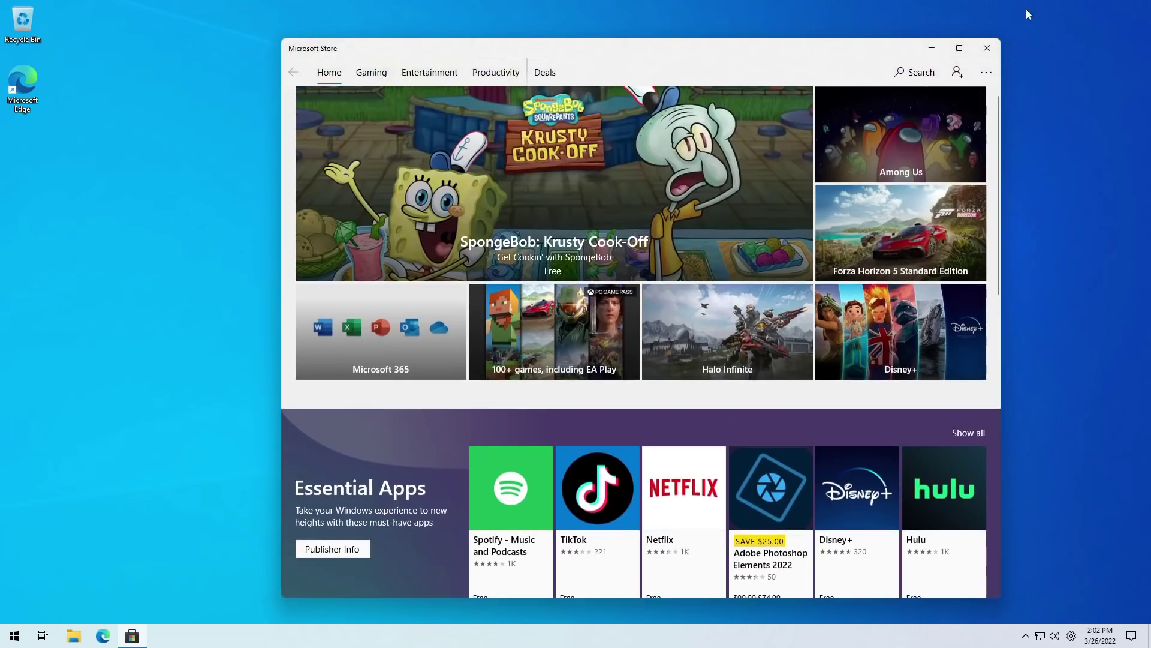
click(986, 48)
Step: Launch Microsoft Edge and complete its first-run setup, starting without your data and confirming to start browsing
click(102, 636)
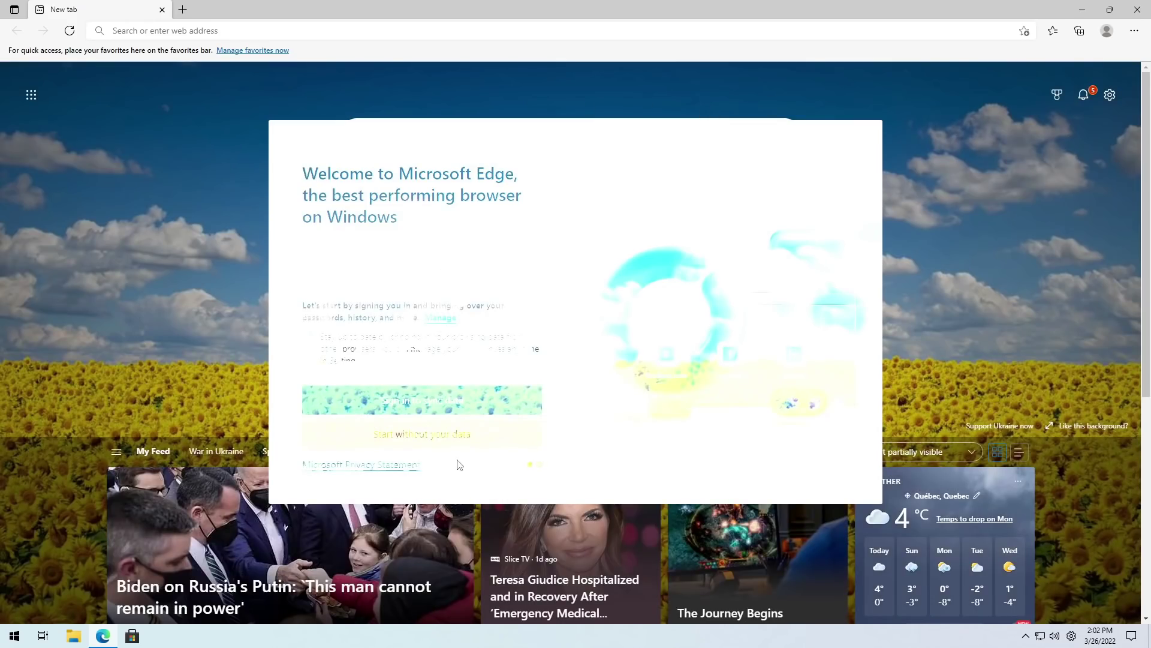
click(448, 445)
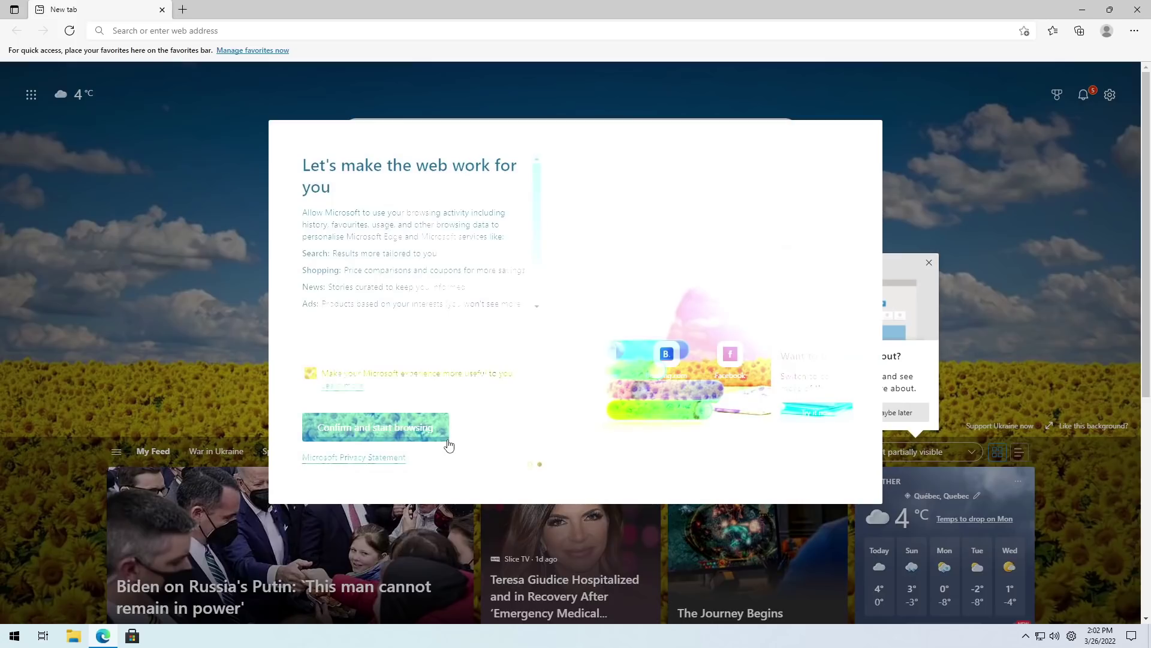
click(360, 436)
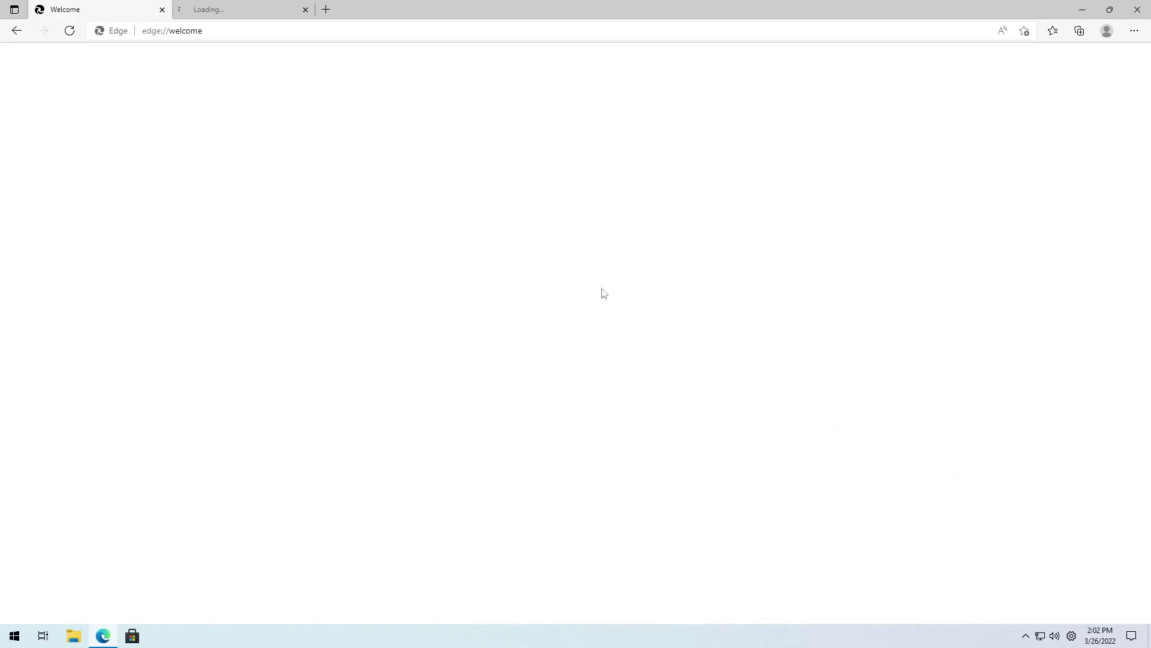
Step: Set Edge's overall appearance to Dark and close the browser
click(774, 229)
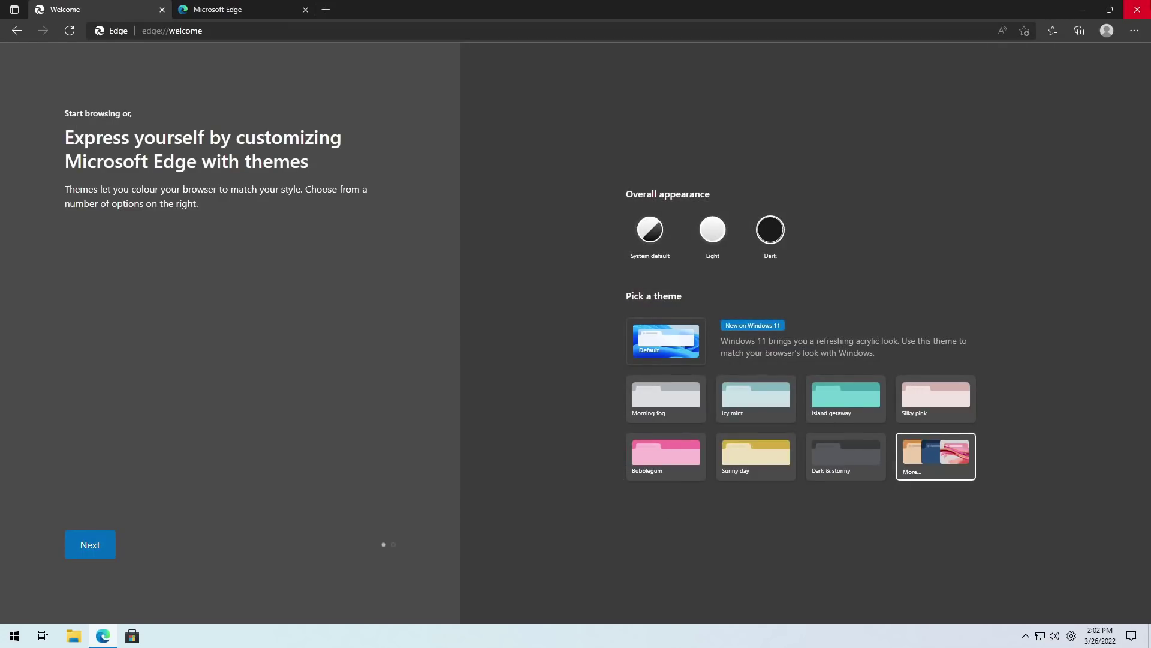
click(1135, 9)
Step: Launch Windows Security from the list of installed apps, view its Security at a glance page and close it
key(super)
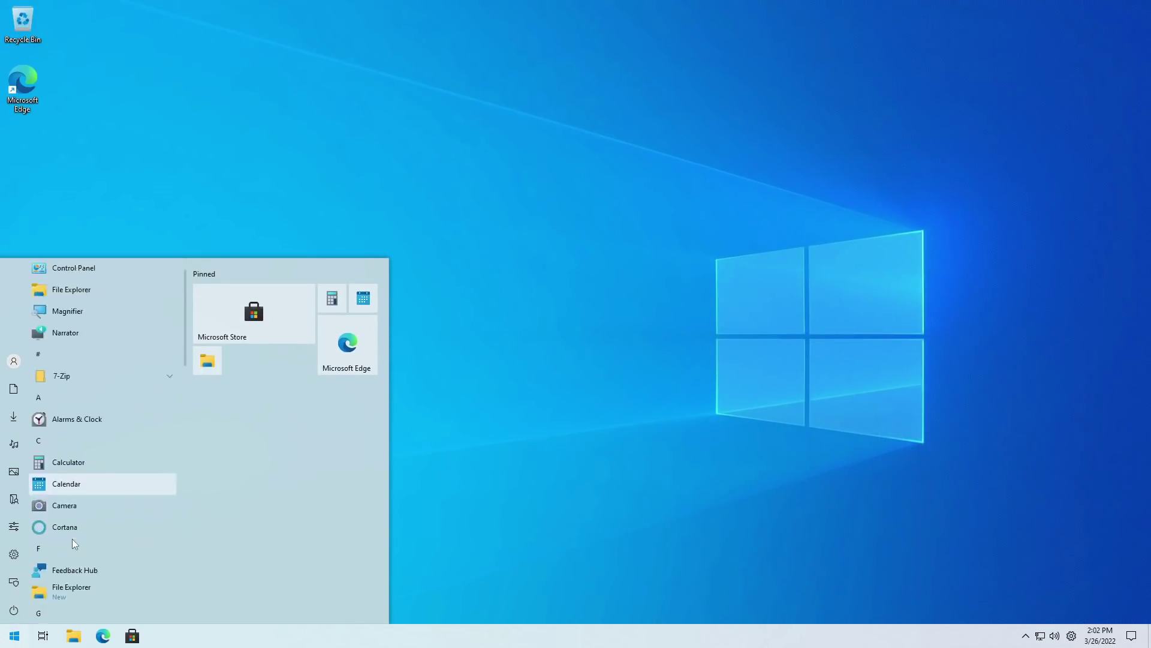
scroll(72, 539, down, 10)
scroll(71, 534, down, 5)
scroll(72, 533, down, 2)
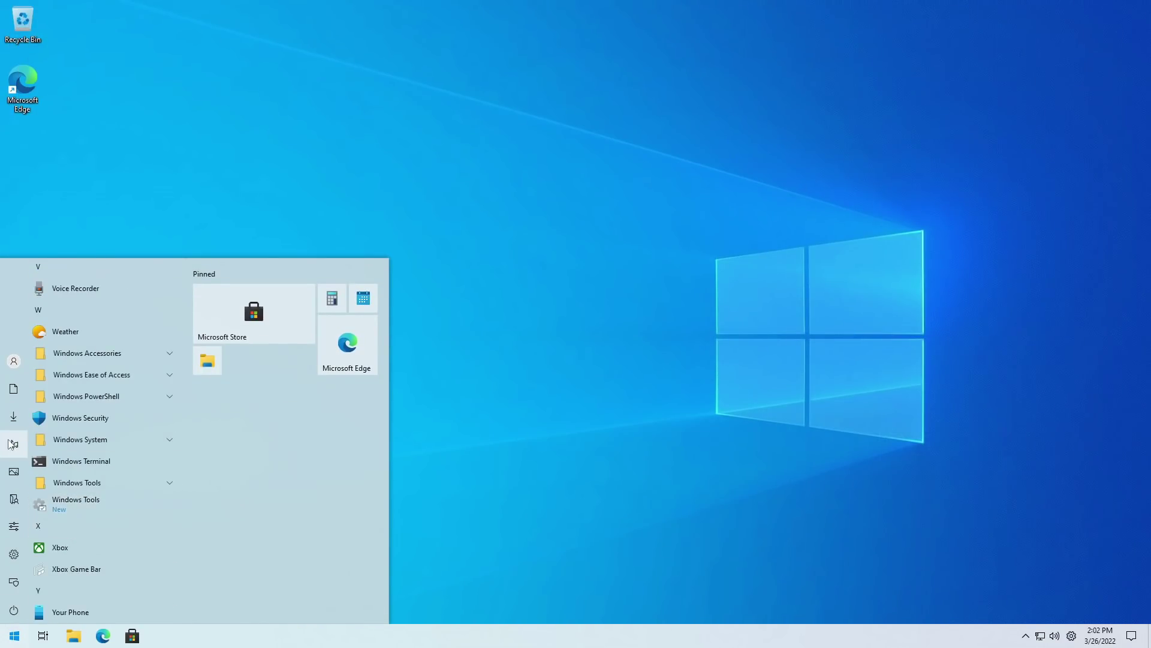
click(48, 415)
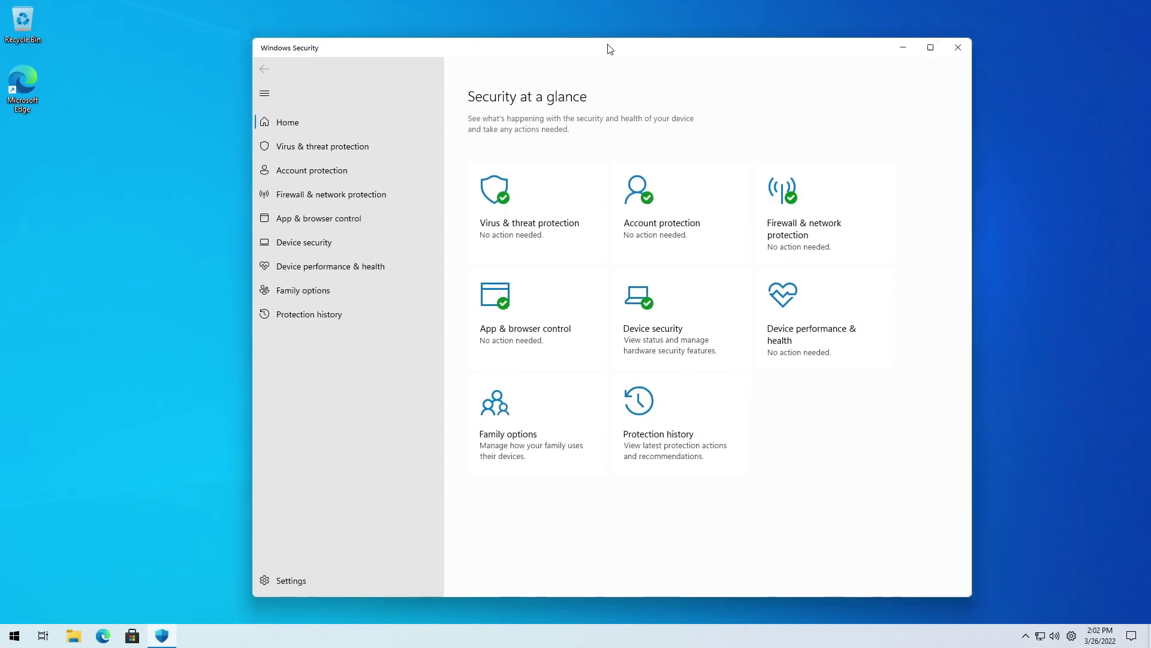
drag(610, 49, 657, 43)
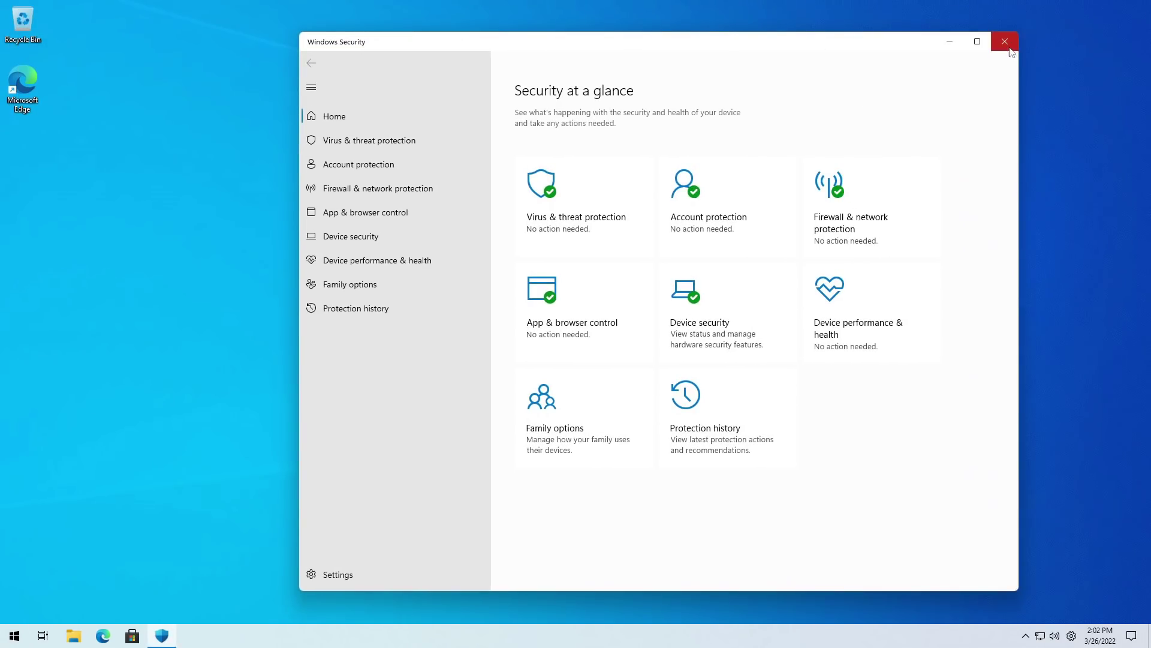
click(1004, 42)
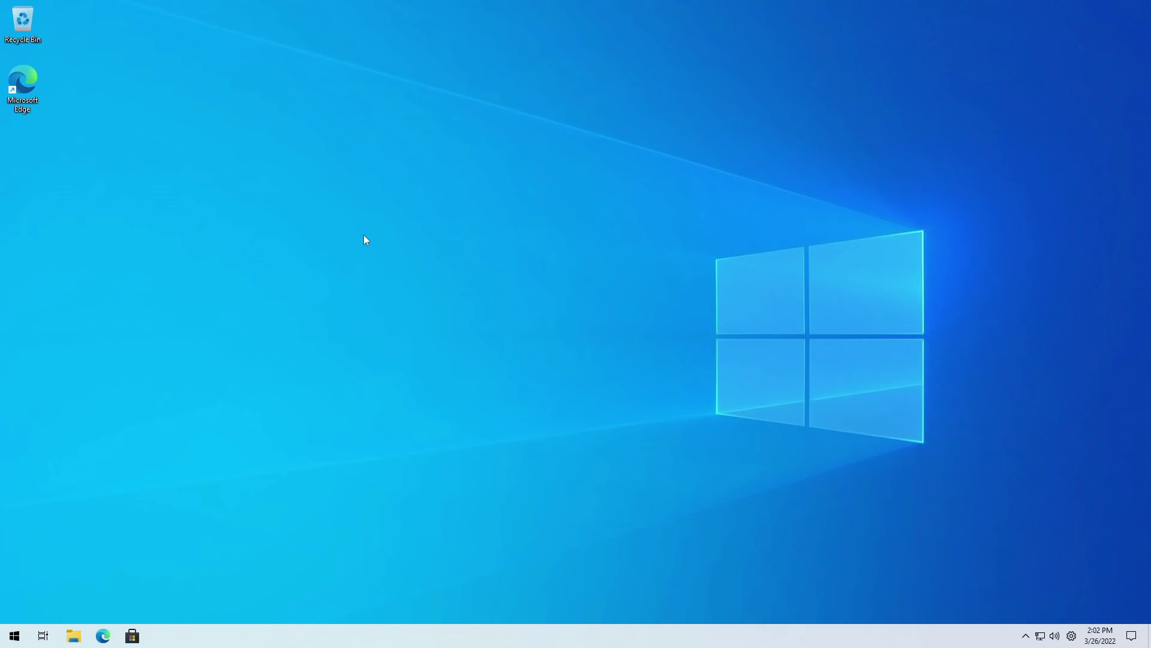
Step: Apply the dark Windows theme with the blue bloom wallpaper in the Personalization settings
click(15, 635)
click(14, 554)
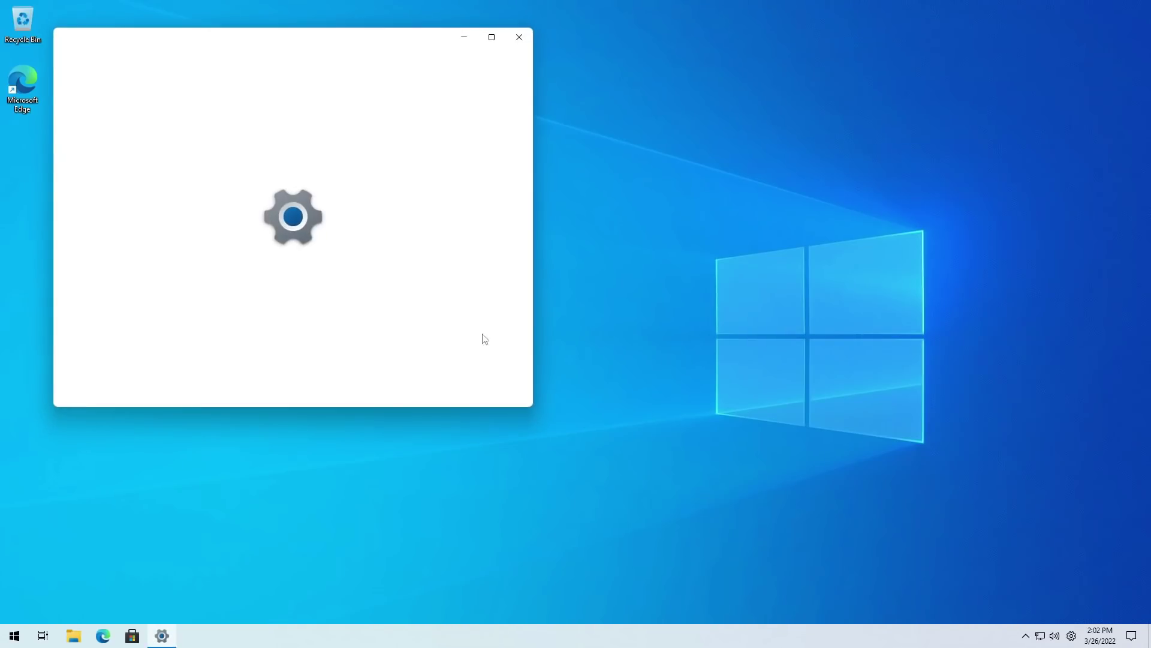
scroll(347, 262, down, 5)
click(150, 224)
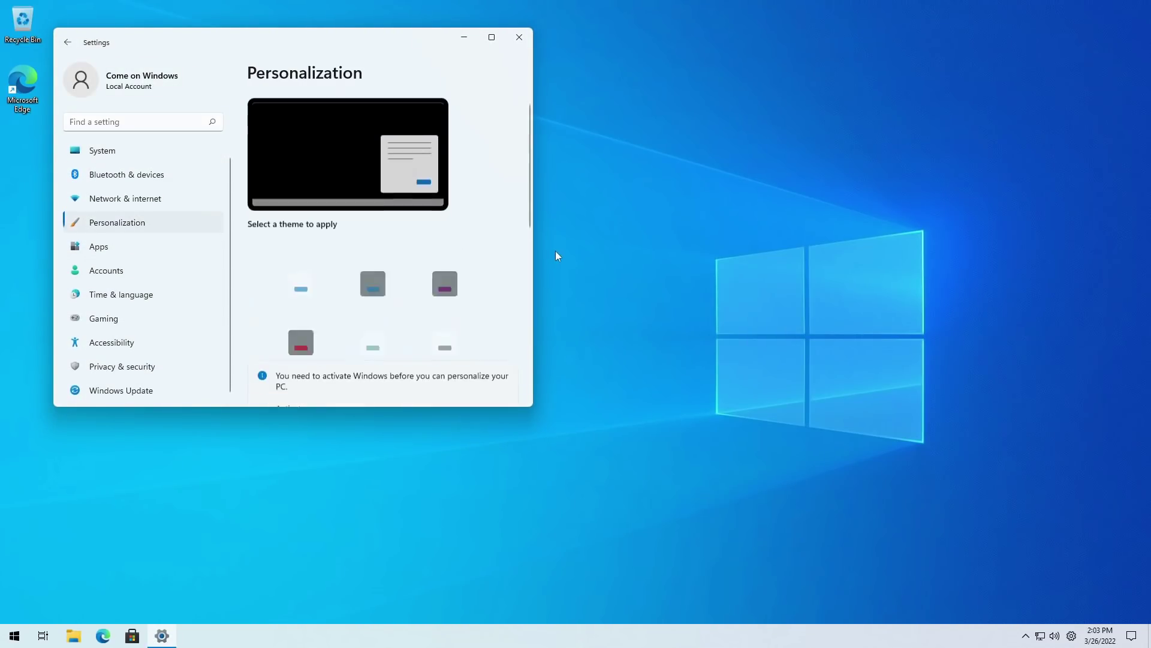
scroll(468, 254, down, 5)
scroll(361, 264, up, 5)
click(282, 264)
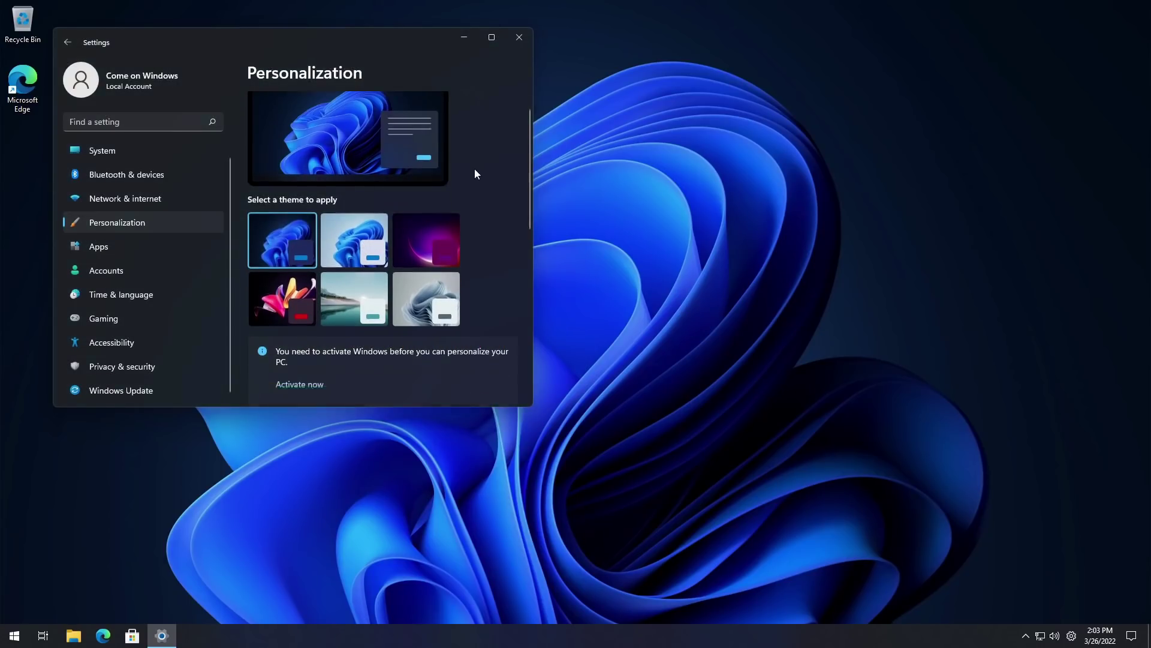
scroll(479, 180, down, 5)
Step: Look through the Windows Update, Privacy & security and System settings pages
click(185, 391)
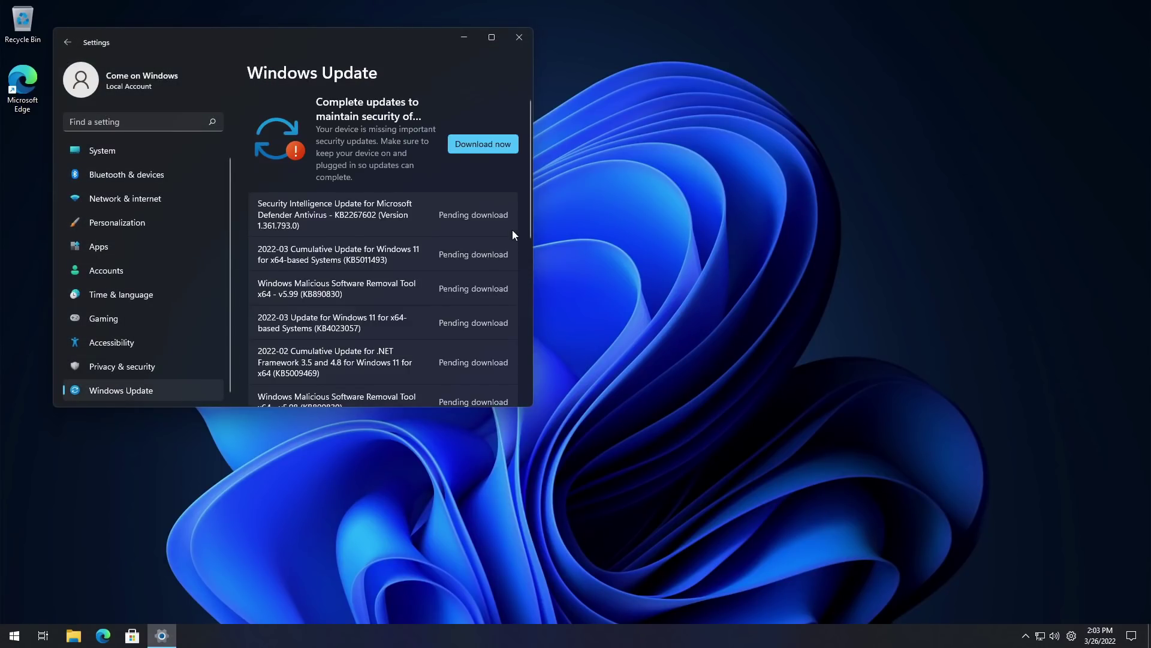
scroll(404, 314, down, 5)
click(147, 367)
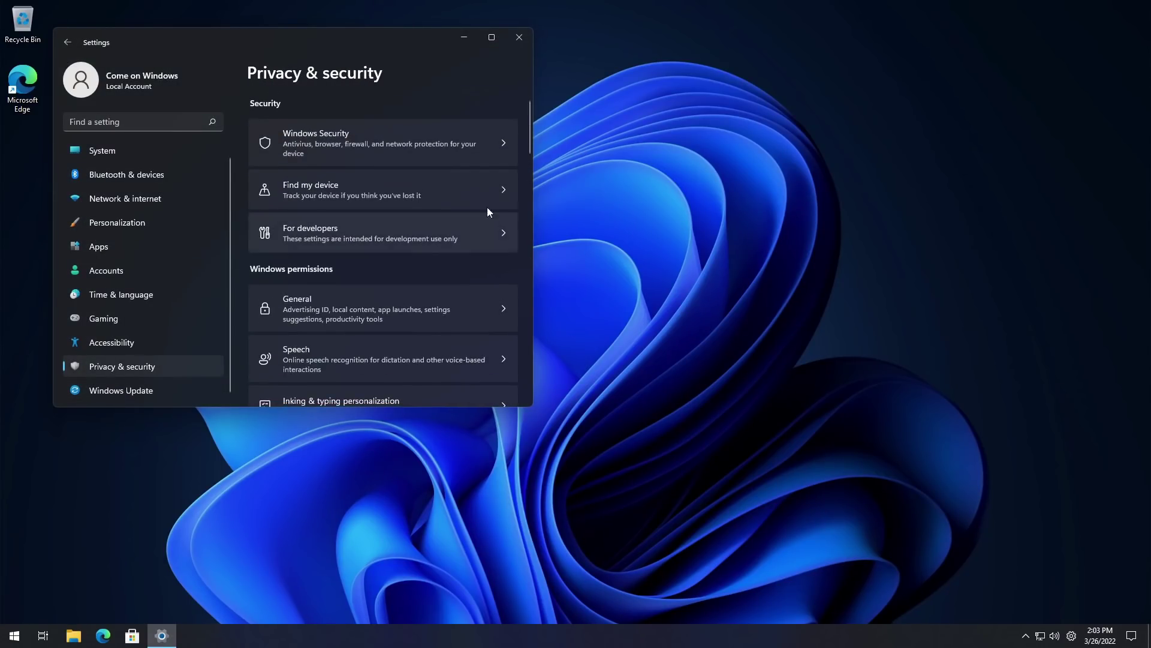
click(372, 144)
click(145, 157)
scroll(408, 174, down, 10)
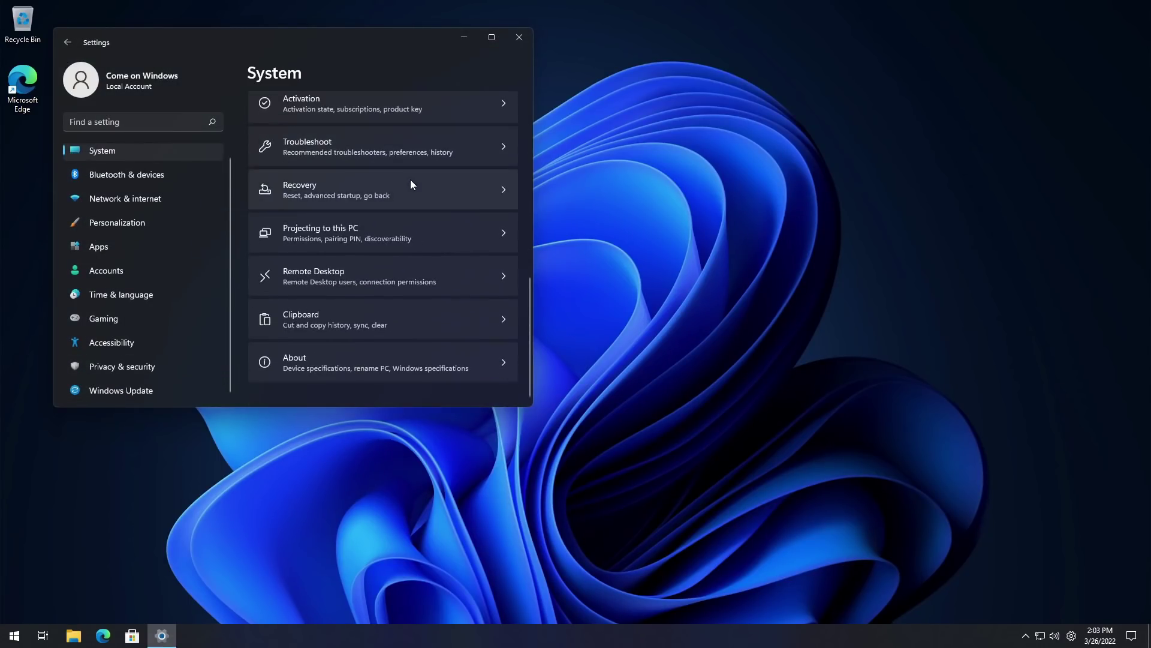
Step: Examine the General and Diagnostics & feedback pages of the Privacy & security settings
click(139, 366)
scroll(379, 182, down, 3)
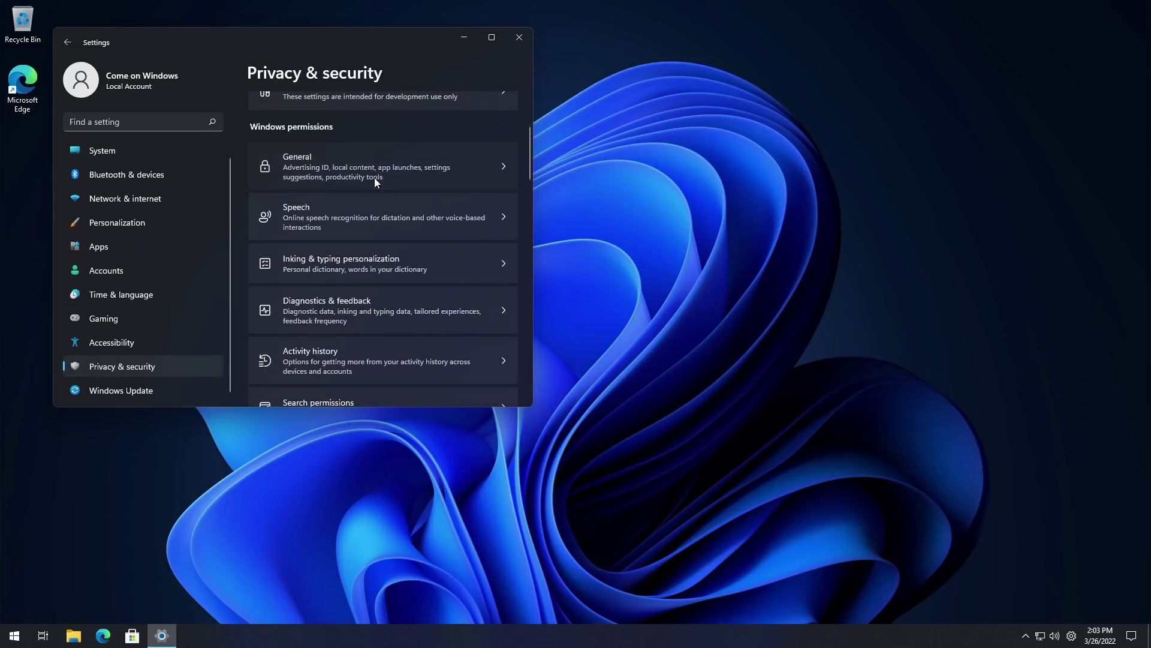
click(374, 177)
click(343, 71)
scroll(406, 255, down, 3)
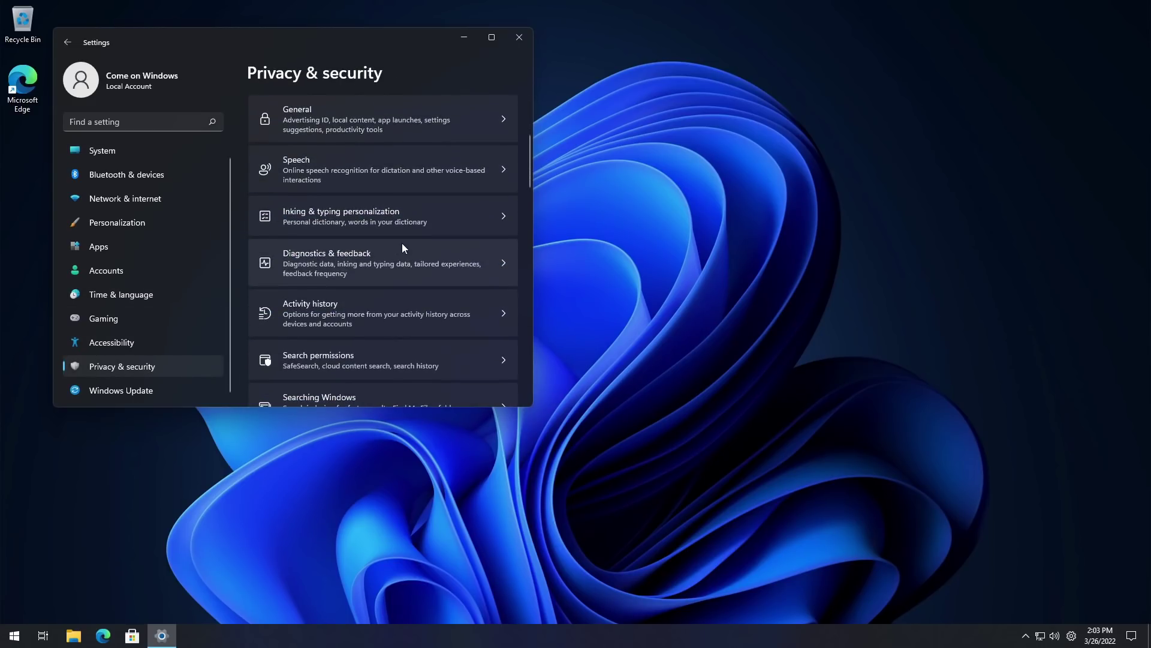
click(372, 261)
scroll(457, 204, down, 3)
scroll(420, 213, up, 3)
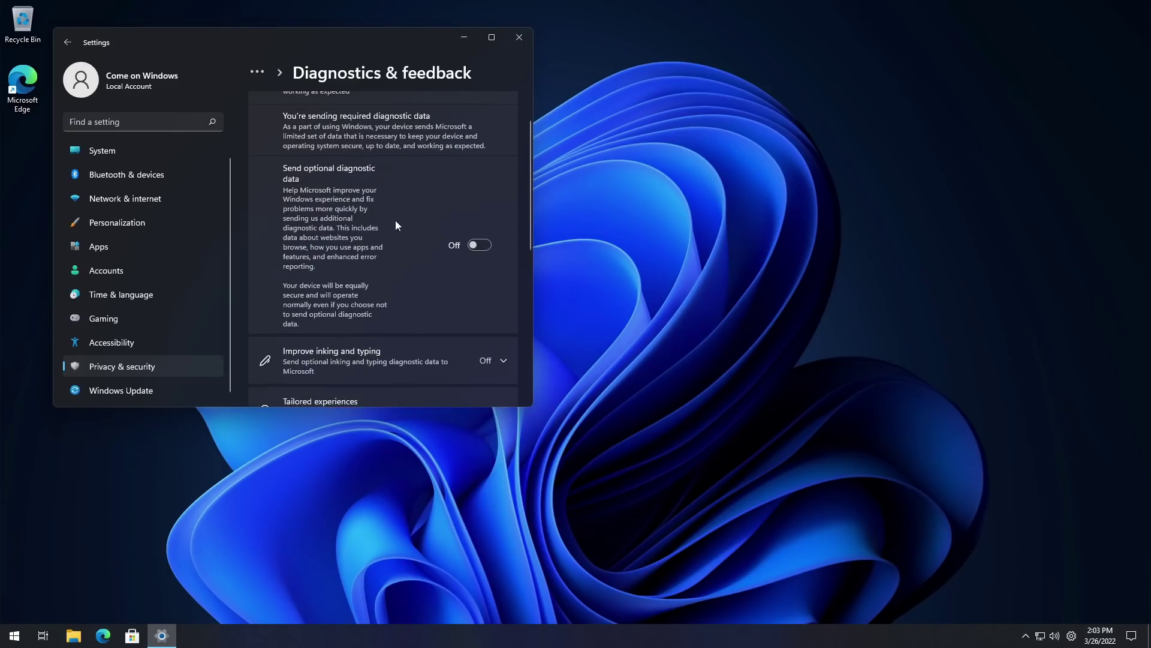
scroll(422, 264, down, 5)
Step: Look through the Accessibility settings and close Settings
click(112, 342)
scroll(463, 135, down, 5)
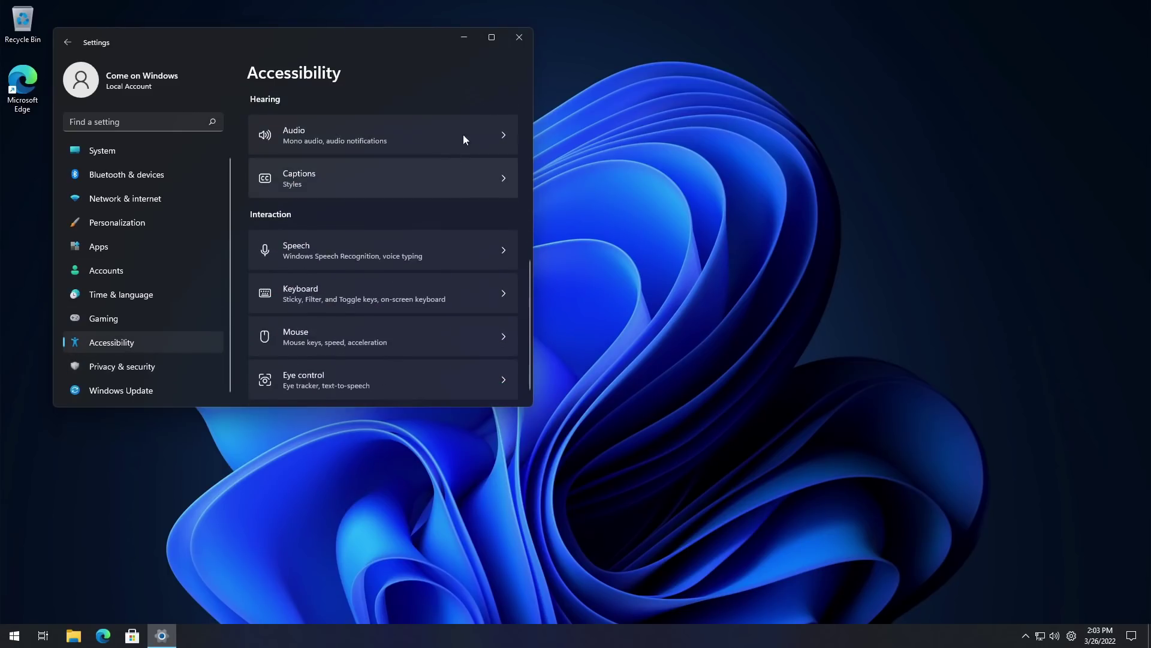
key(alt+F4)
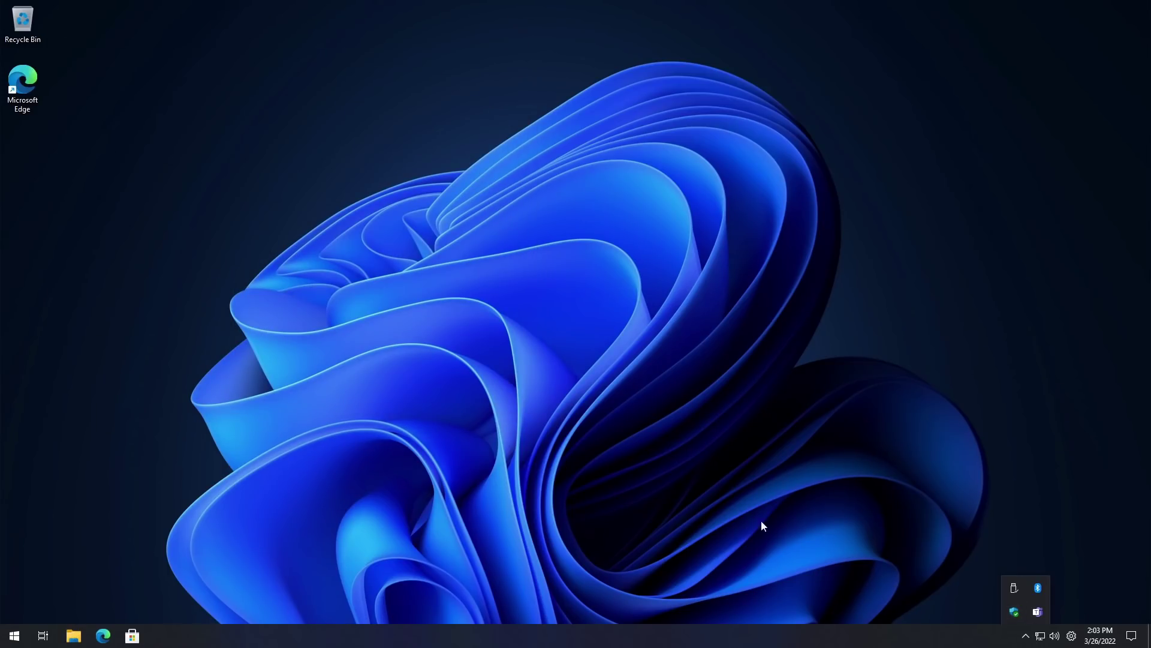
Step: Bring up the Windows security options screen with Lock, Switch user, Sign out and Task Manager
key(ctrl+alt+Delete)
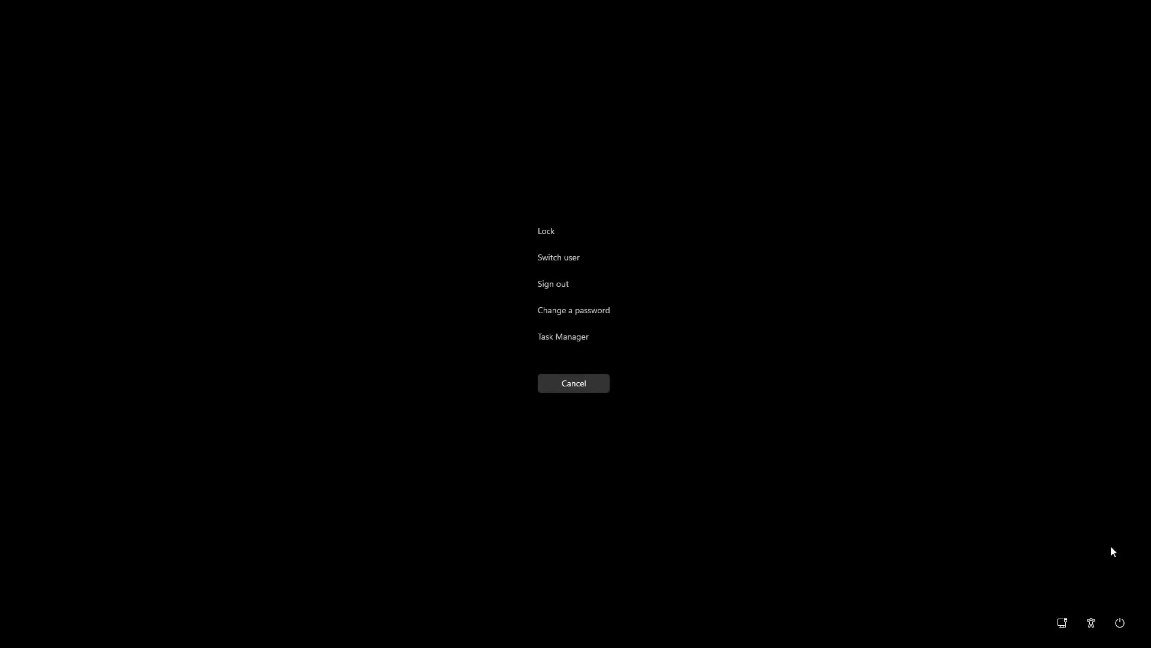